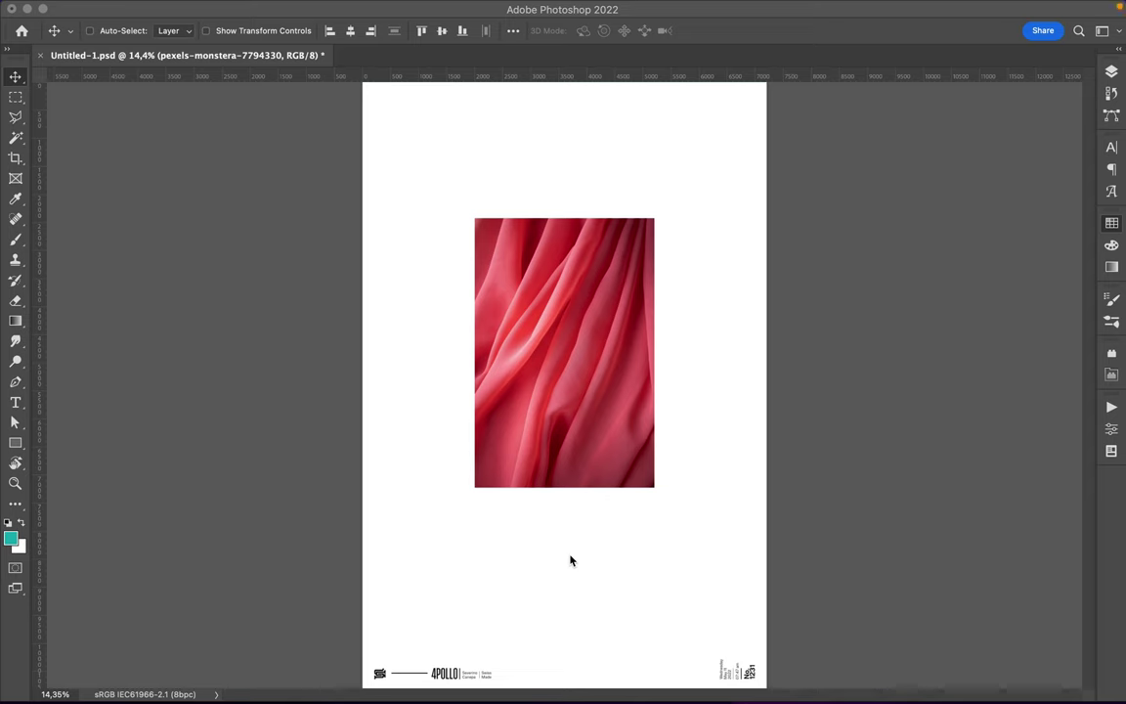
On a new layer, sketch loose teal outline strokes around the fabric photo with a slightly larger brush
key(u)
click(1046, 661)
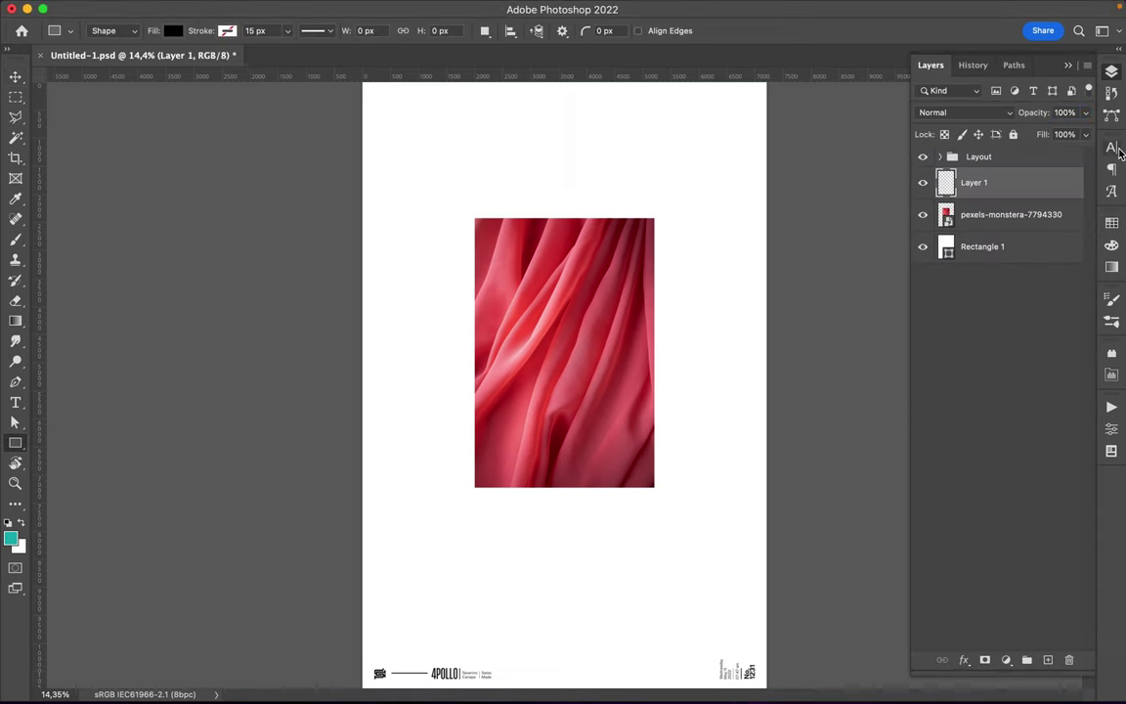
key(b)
right_click(594, 210)
drag(571, 246, 584, 246)
key(Return)
mouse_move(474, 405)
mouse_down()
mouse_move(476, 486)
mouse_move(648, 488)
mouse_move(635, 220)
mouse_move(470, 276)
mouse_up()
mouse_move(471, 333)
mouse_down()
mouse_move(477, 496)
mouse_move(611, 491)
mouse_move(650, 420)
mouse_move(653, 212)
mouse_move(528, 216)
mouse_move(472, 284)
mouse_move(476, 459)
mouse_move(651, 486)
mouse_move(654, 220)
mouse_up()
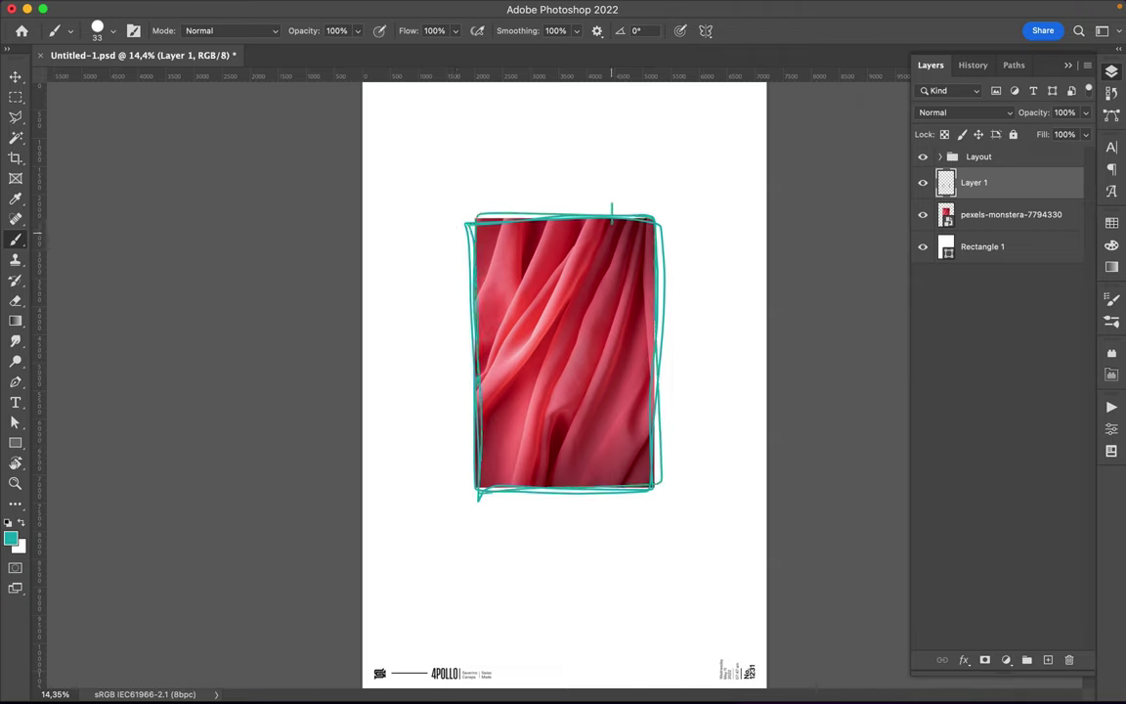
With a thinner brush, add small teal marks at the photo's top-right, then add a layer beneath the photo
right_click(627, 231)
drag(719, 265, 707, 266)
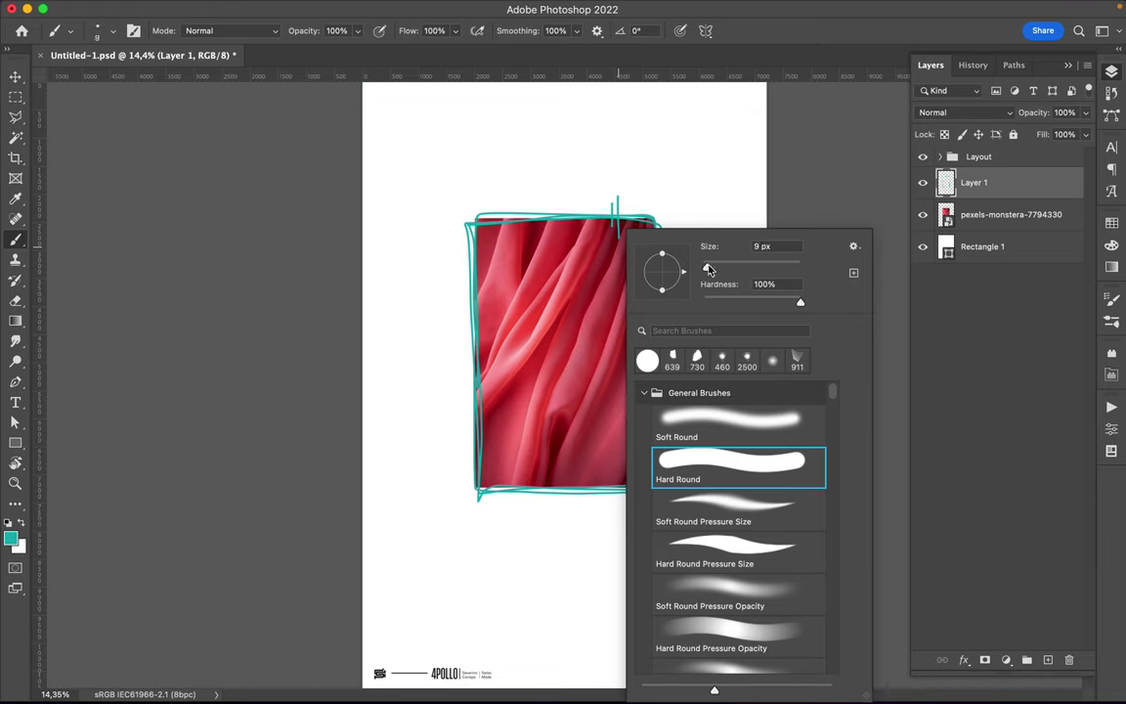
click(420, 283)
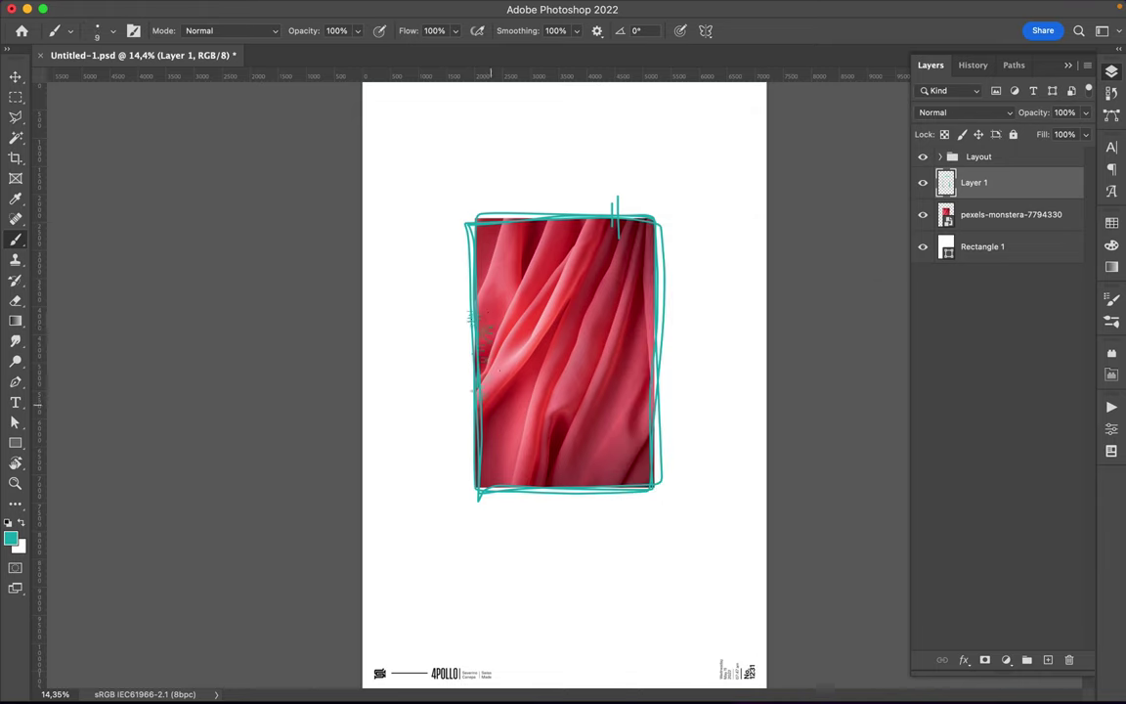
mouse_move(665, 238)
mouse_down()
mouse_move(680, 282)
mouse_move(682, 264)
mouse_move(660, 281)
mouse_up()
click(1036, 215)
ctrl+click(1047, 660)
With a much larger brush, paint dark green patches at the photo's top-left, bottom-right and right edge
right_click(713, 232)
drag(789, 263, 823, 269)
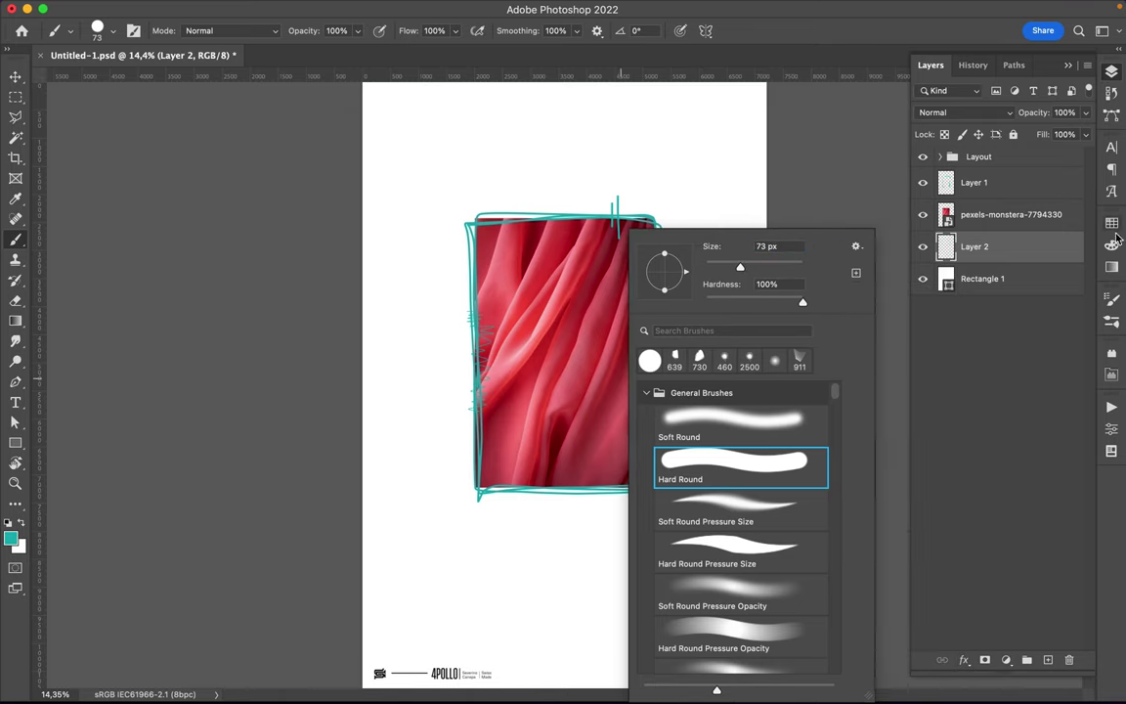
drag(749, 267, 789, 267)
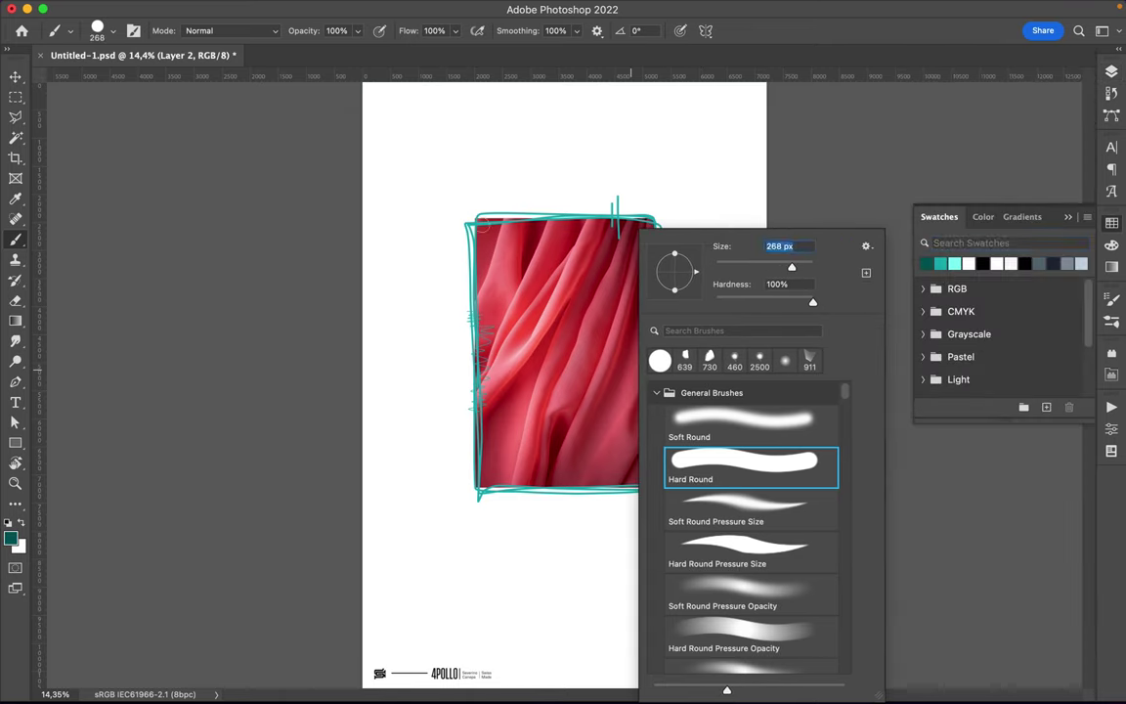
drag(469, 214, 538, 207)
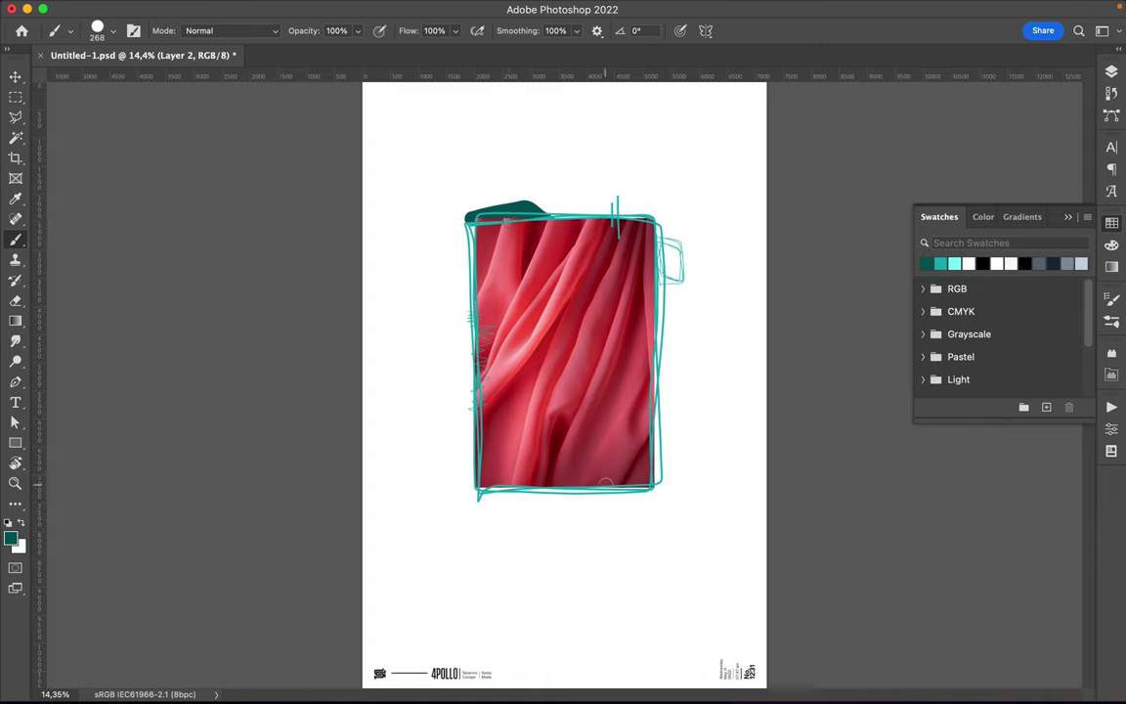
drag(605, 482, 611, 436)
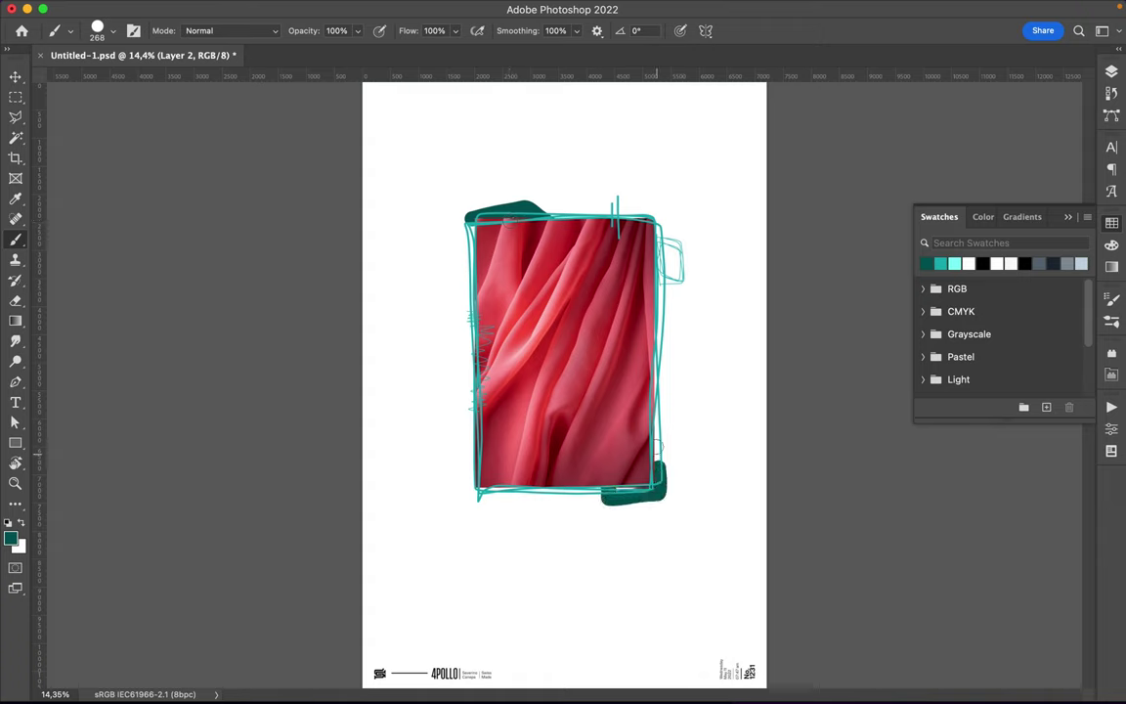
drag(640, 498, 662, 418)
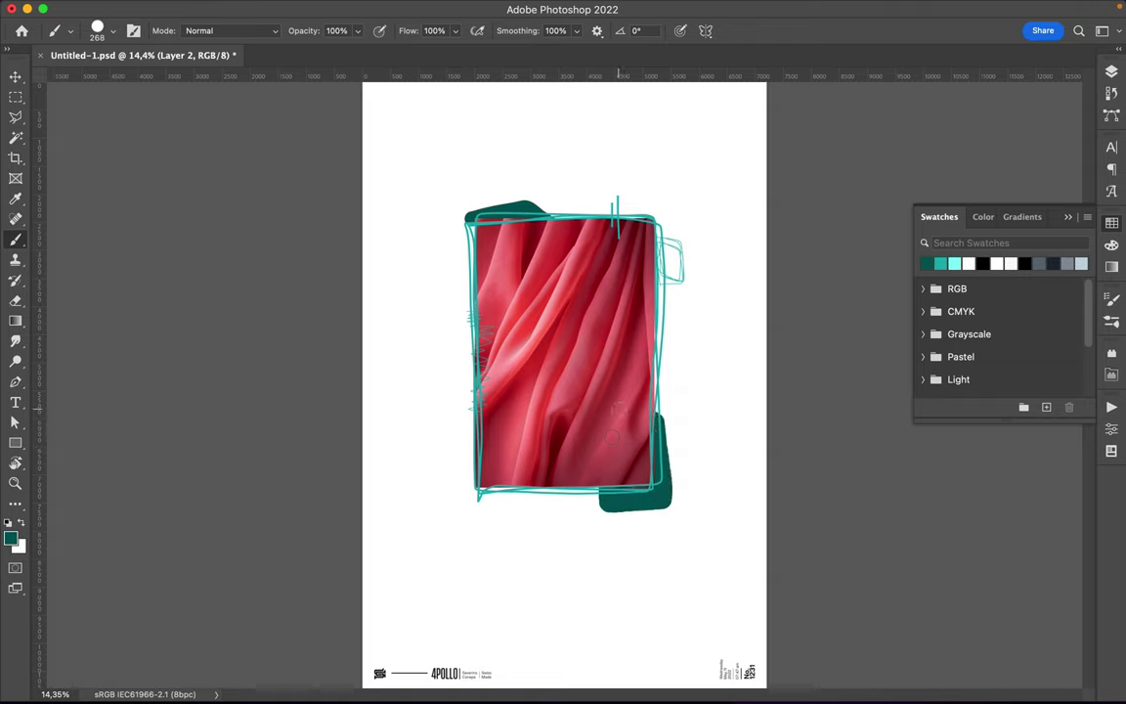
With a very large brush, stamp a green blob left of the photo and, on a new layer, a circle below it
right_click(552, 207)
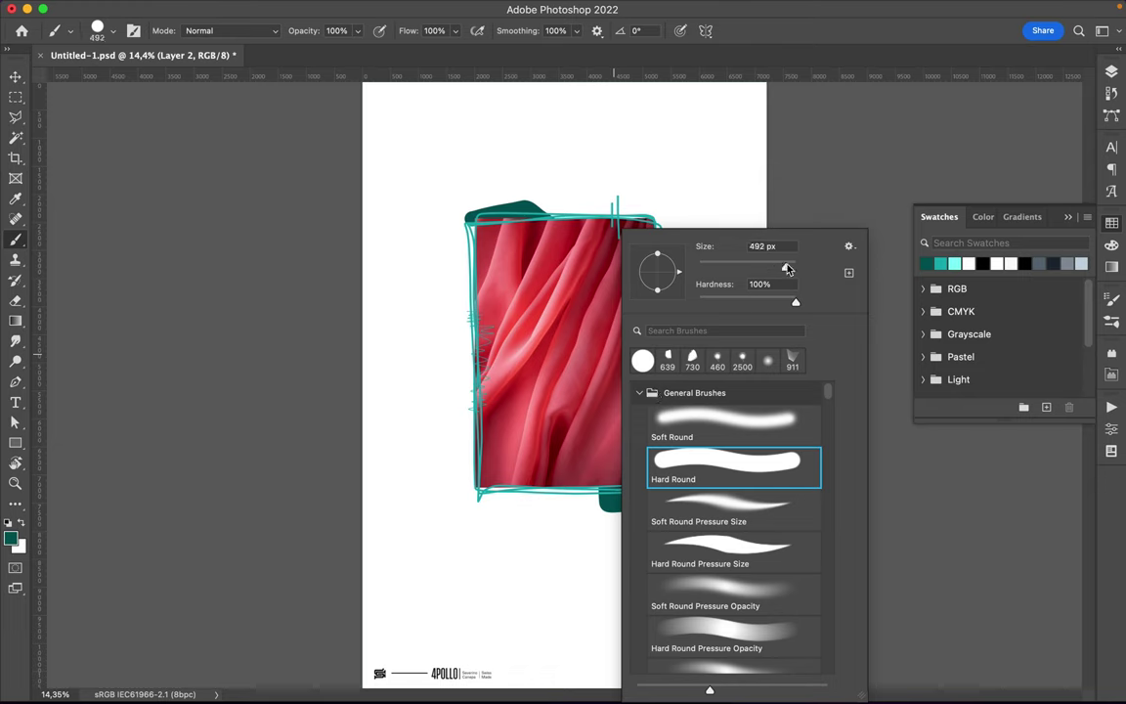
key(Return)
click(476, 371)
click(437, 396)
click(1111, 72)
click(1048, 659)
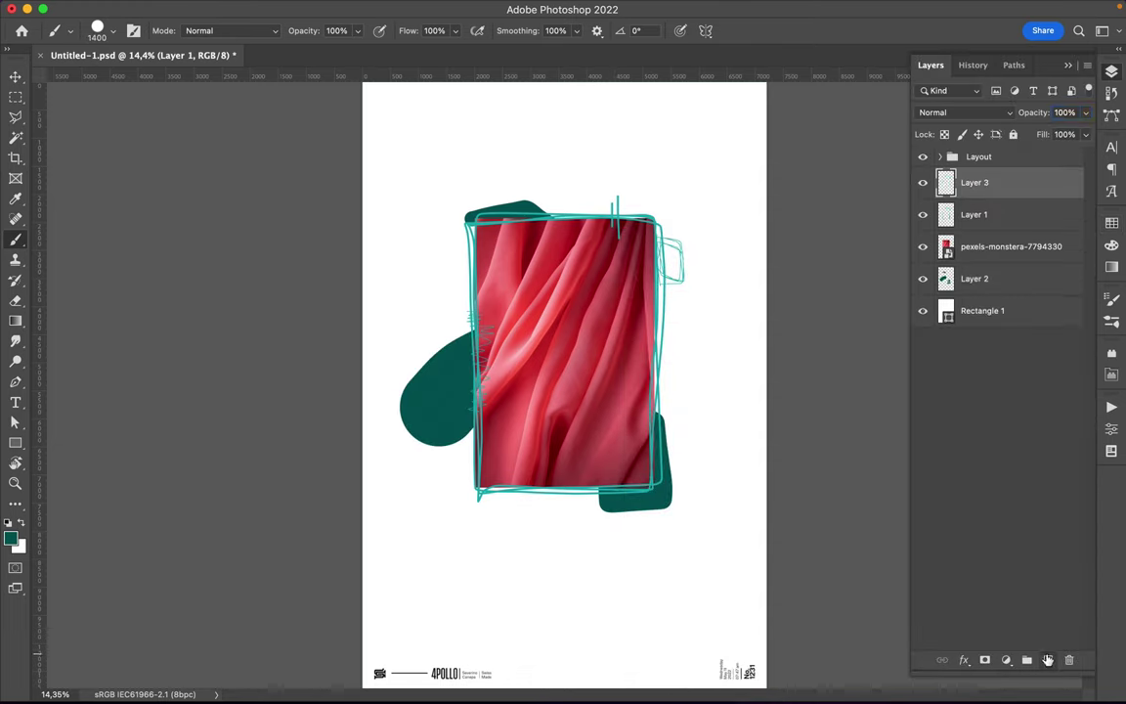
click(538, 475)
Stamp a green blob at top right, stretch the shapes into long pills, and shrink the brush to hairline size
shift+click(514, 582)
click(974, 279)
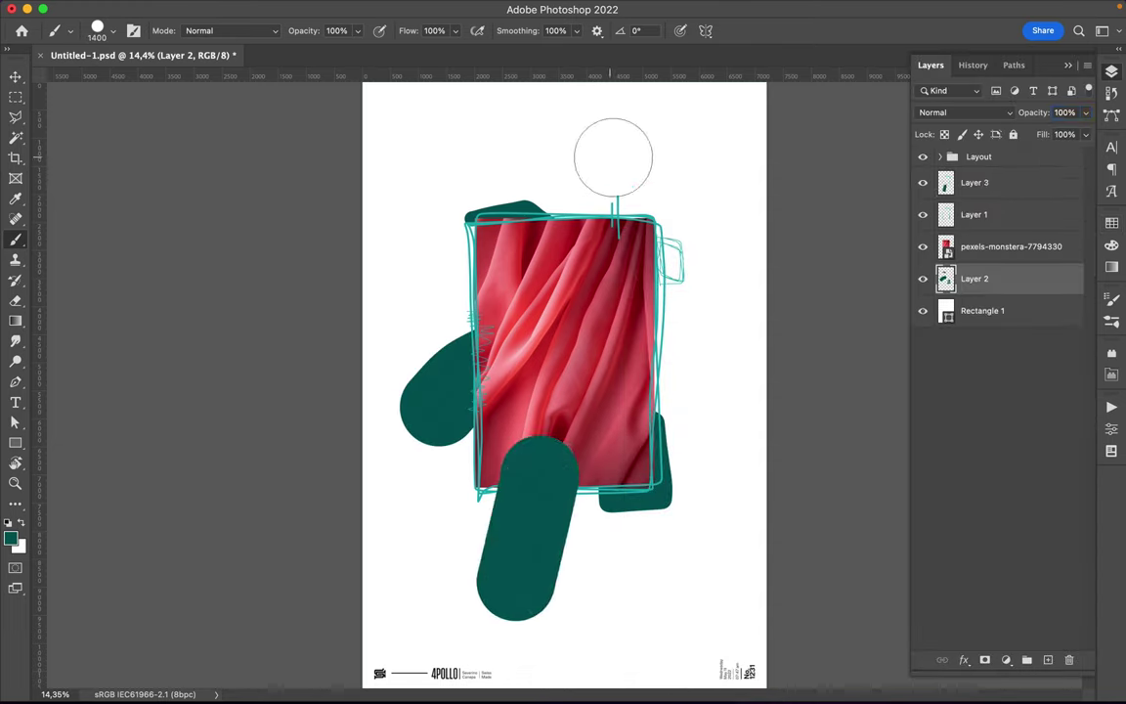
drag(674, 205, 674, 227)
drag(684, 313, 698, 371)
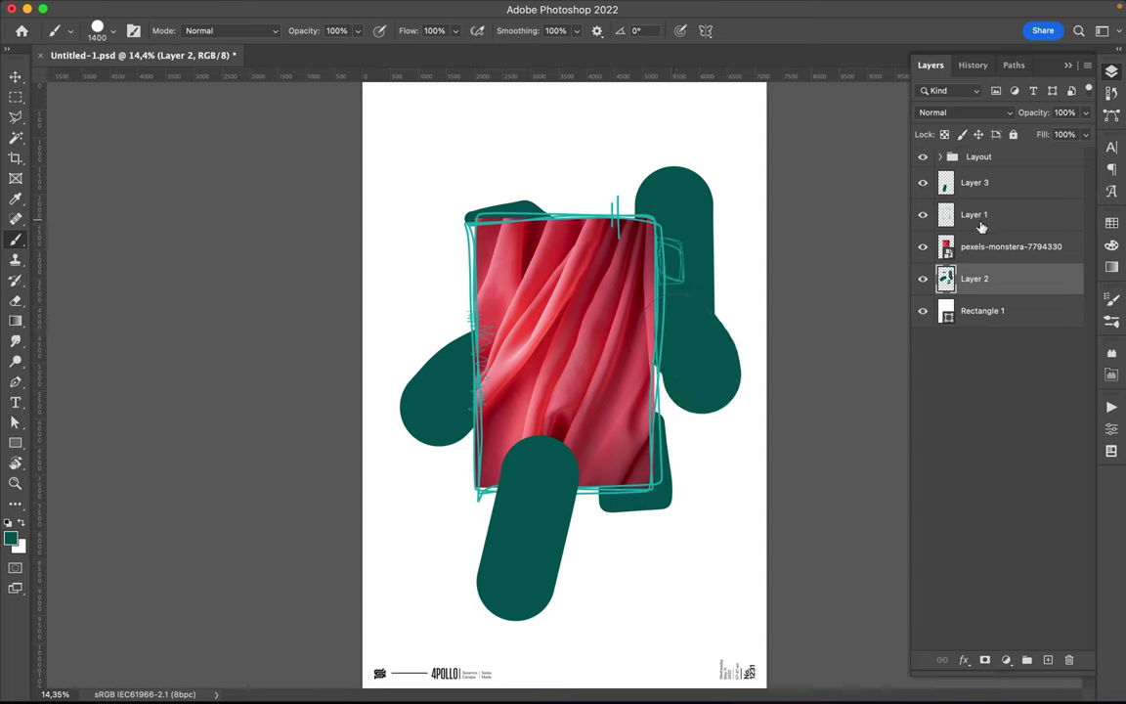
right_click(694, 235)
drag(864, 266, 753, 269)
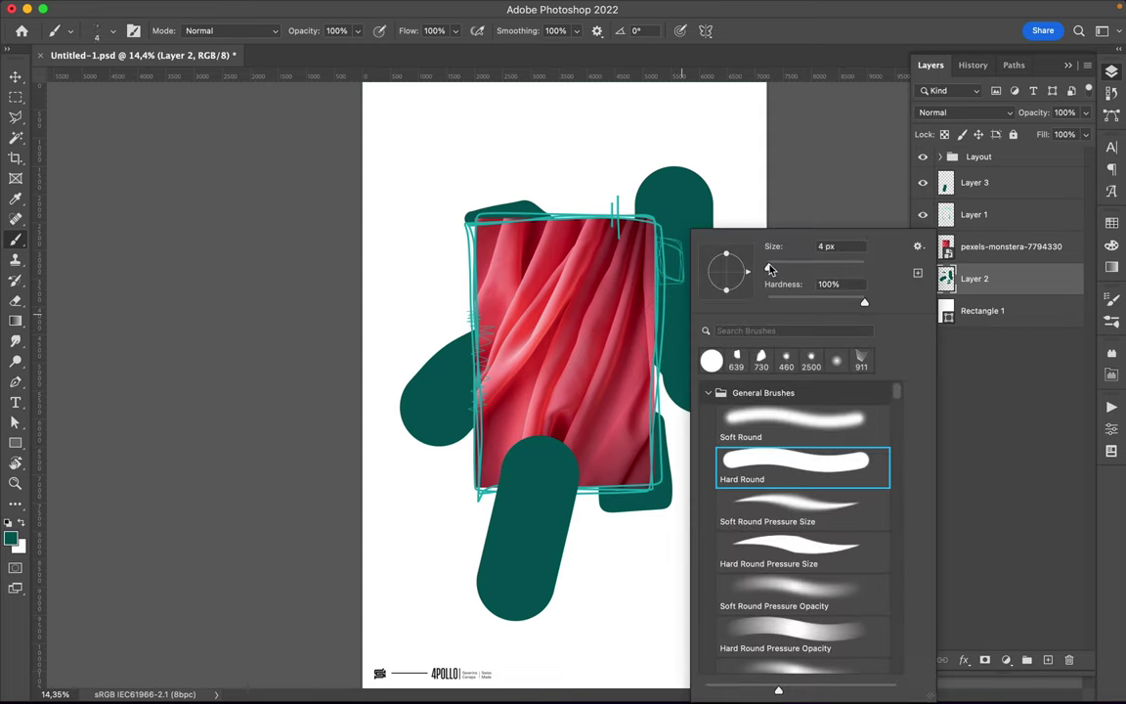
key(Return)
With a 3 px brush, scribble thin grey lines above, right of and left of the green shapes
drag(684, 168, 577, 146)
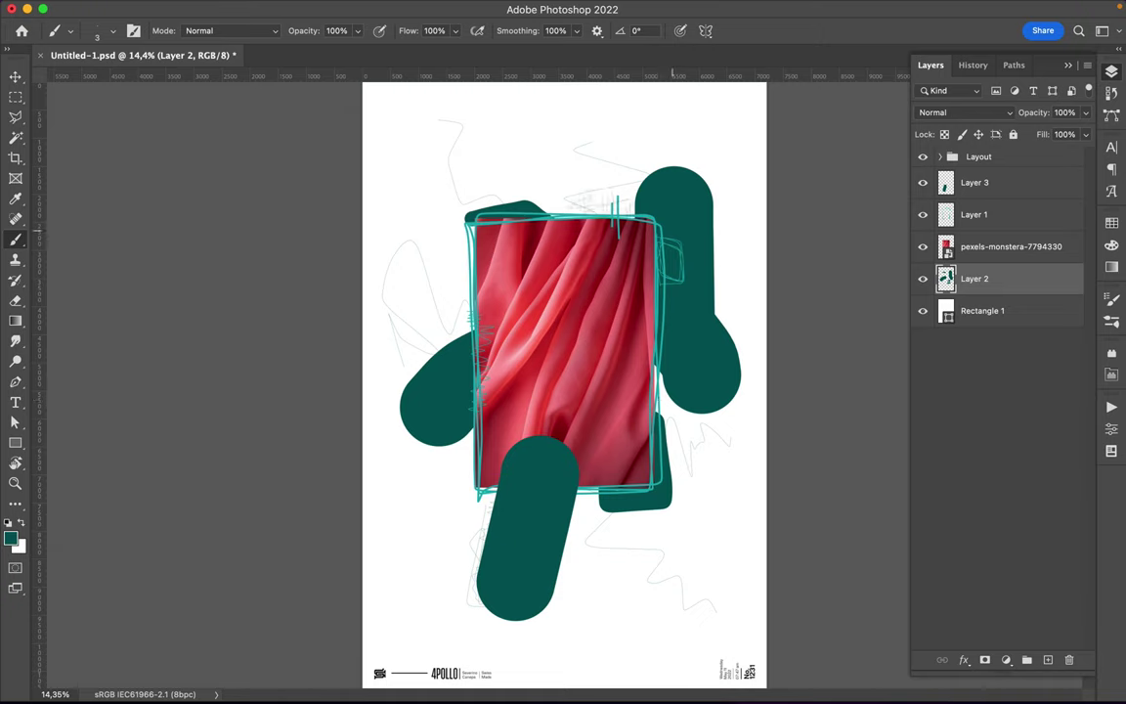
drag(669, 455, 687, 522)
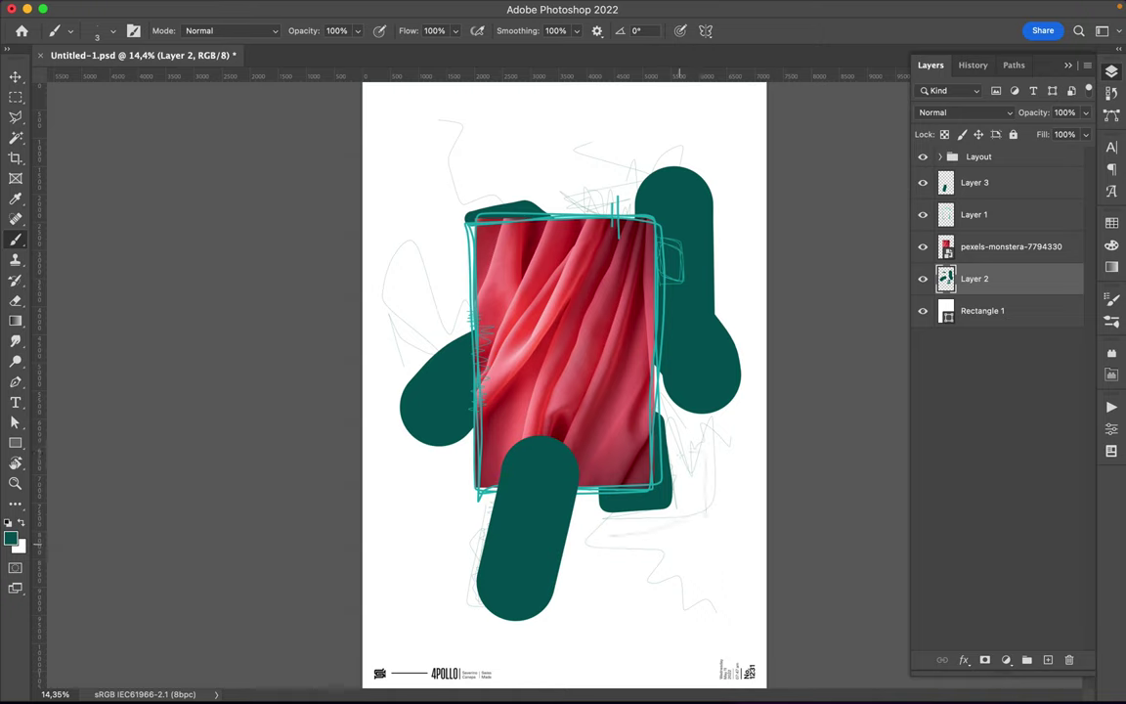
drag(642, 147, 670, 156)
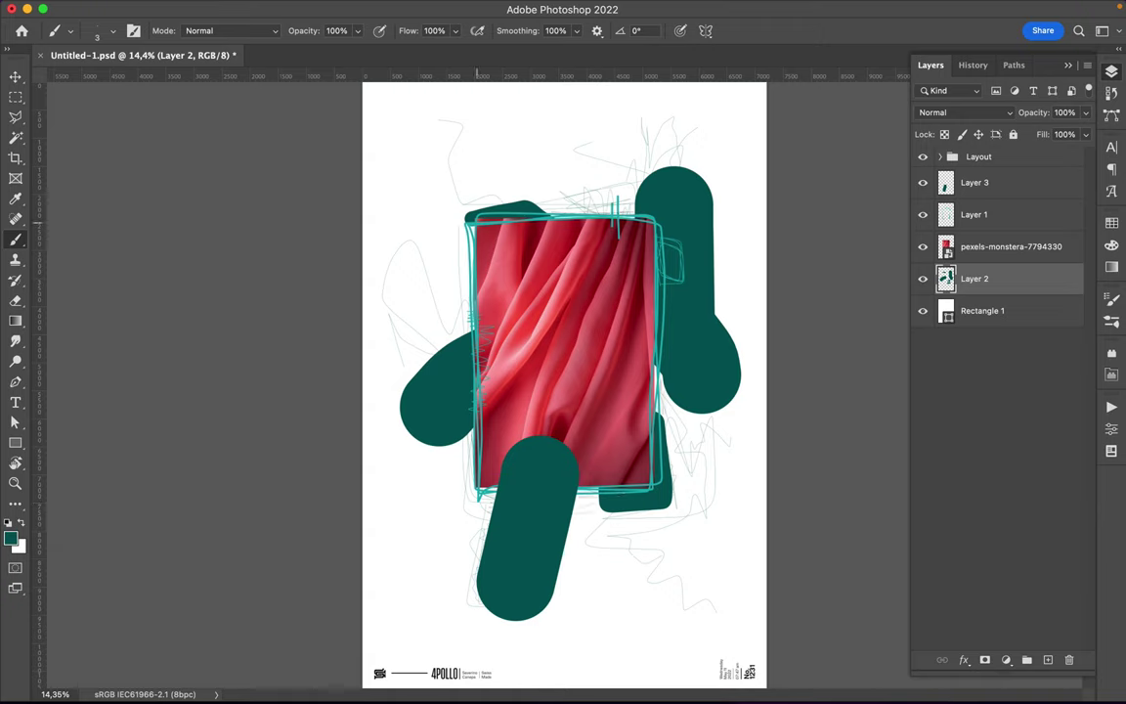
drag(724, 313, 715, 271)
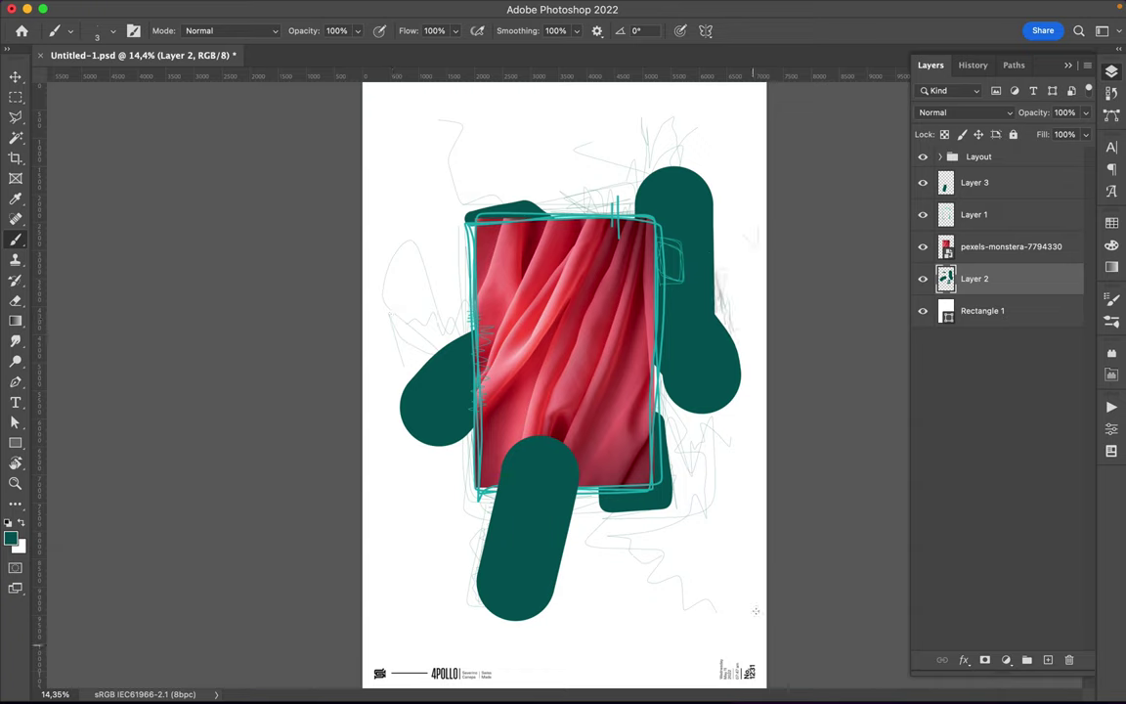
drag(437, 469, 347, 400)
Choose light cyan from Swatches, add a new top layer, and set the brush to 38 px
right_click(604, 262)
click(945, 184)
click(953, 262)
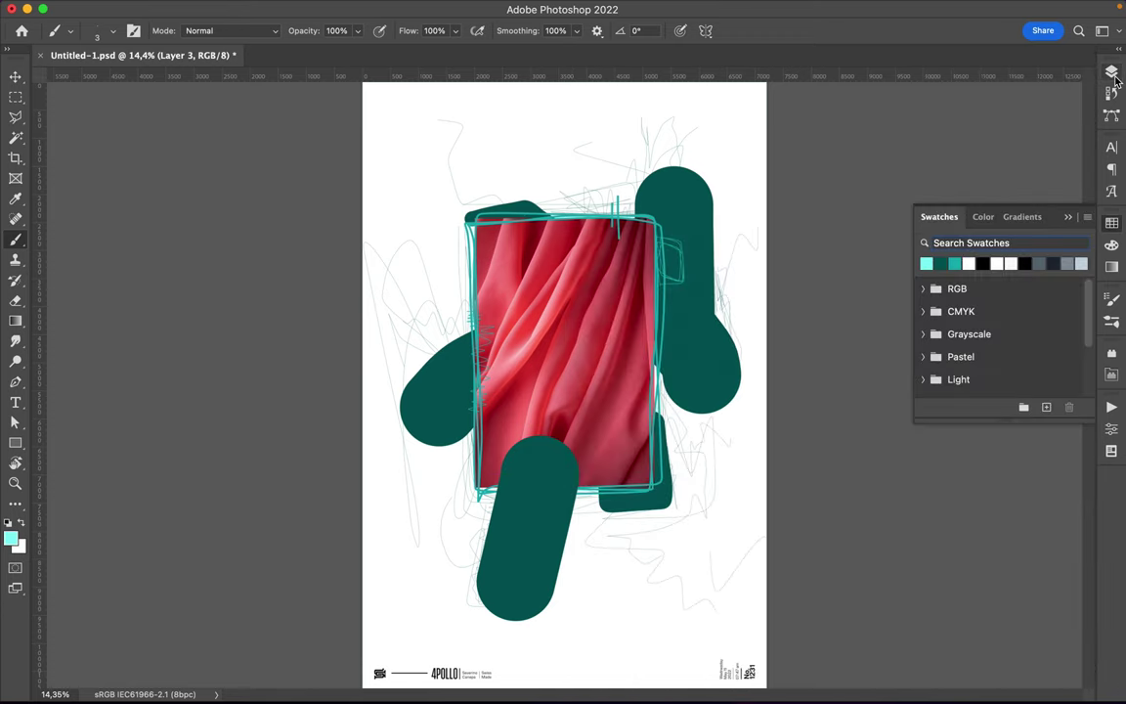
click(1111, 72)
click(1048, 660)
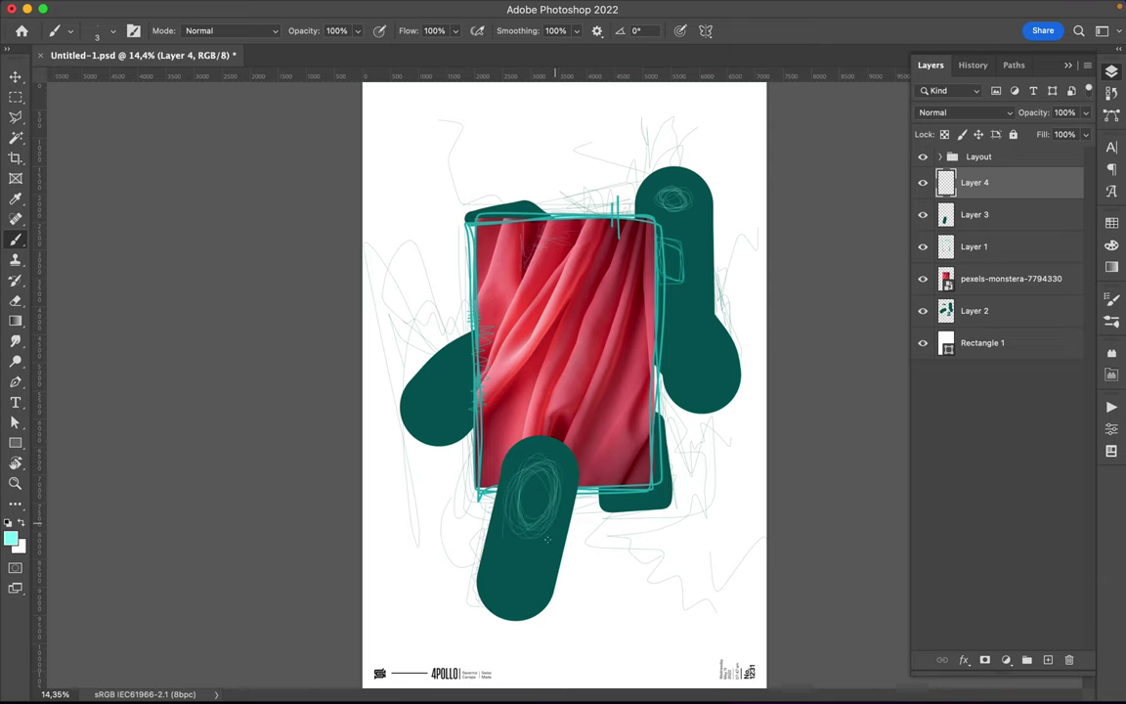
right_click(459, 497)
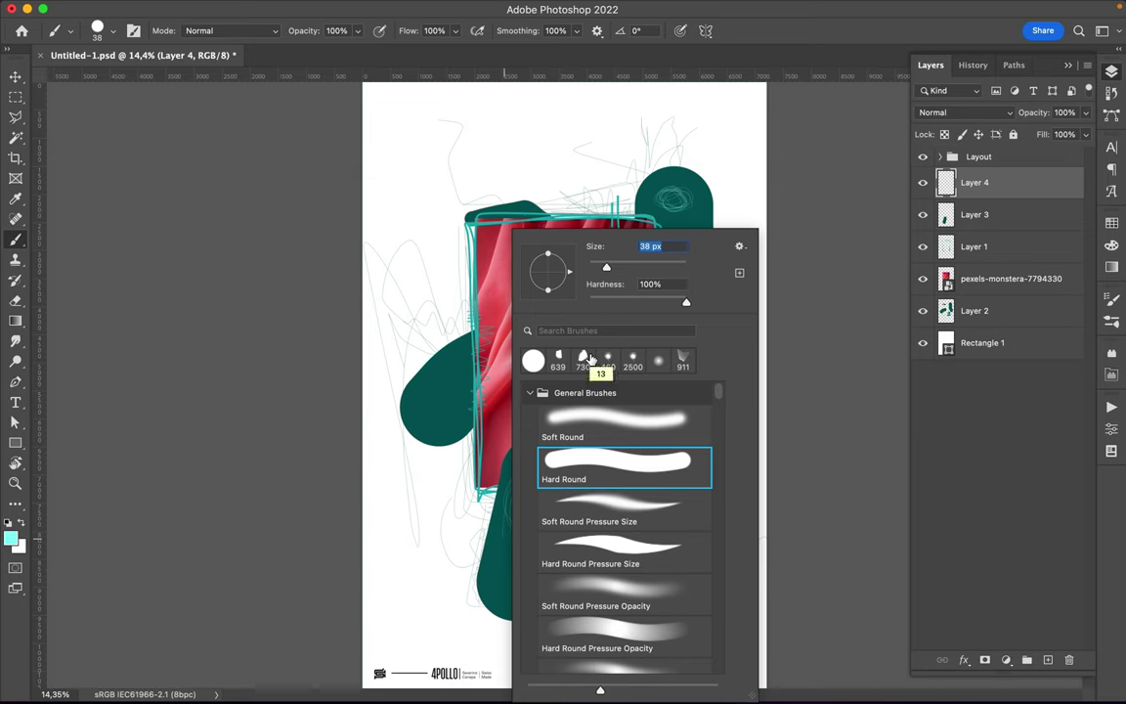
key(Escape)
Paint cyan strokes, arcs, dashes, vertical lines and a zigzag over the green blobs, pills and photo edges
drag(436, 345, 414, 362)
mouse_move(504, 476)
mouse_down()
mouse_move(536, 445)
mouse_move(567, 500)
mouse_up()
mouse_move(666, 359)
mouse_down()
mouse_move(681, 390)
mouse_move(704, 396)
mouse_up()
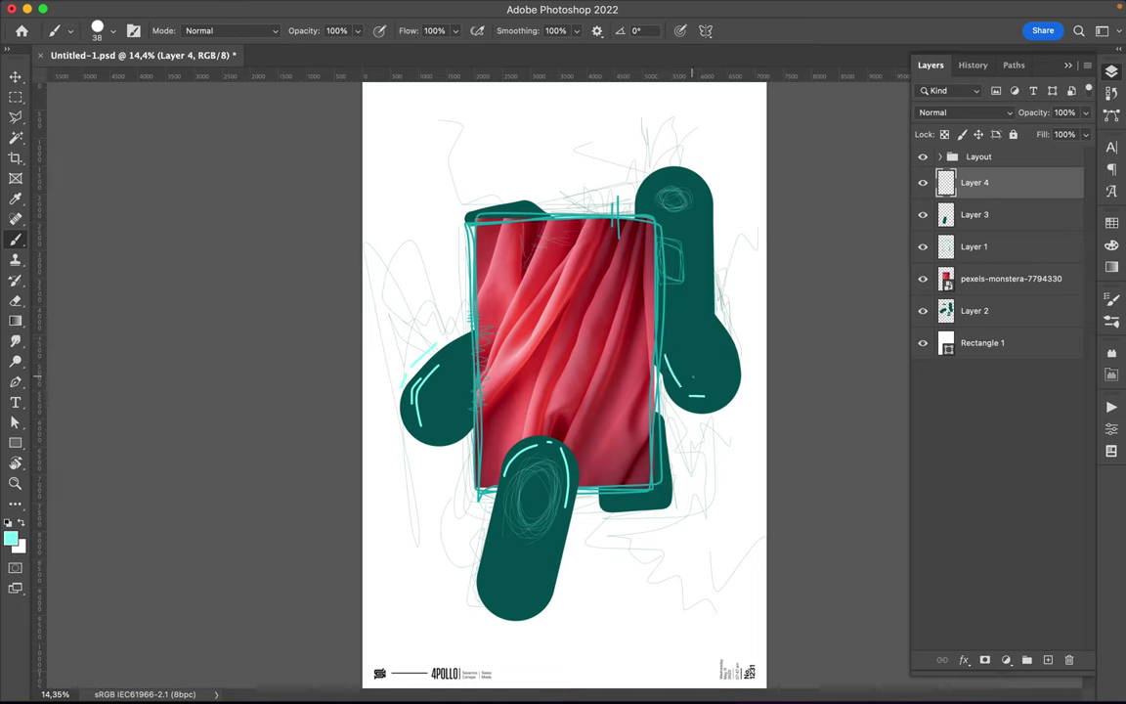
mouse_move(645, 228)
mouse_down()
mouse_move(649, 302)
mouse_move(641, 243)
mouse_up()
mouse_move(495, 396)
mouse_down()
mouse_move(495, 471)
mouse_move(484, 469)
mouse_up()
drag(508, 134, 559, 190)
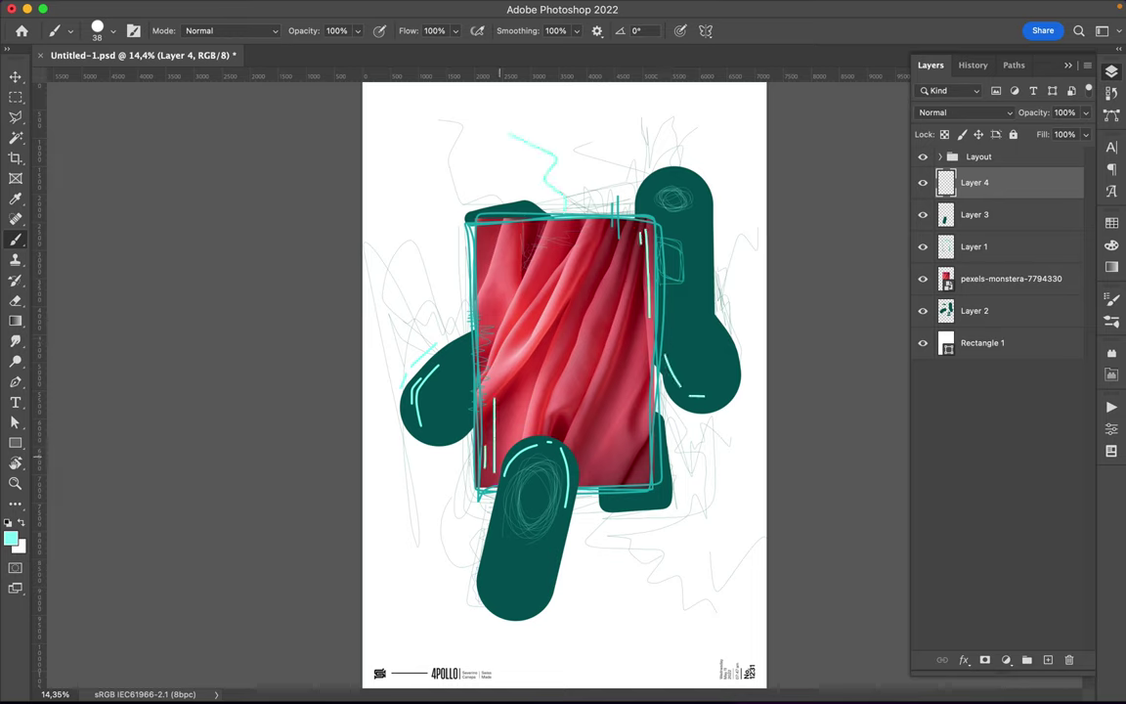
drag(528, 574, 576, 579)
drag(591, 519, 681, 516)
drag(635, 503, 646, 503)
right_click(544, 231)
With a 134 px brush on a new layer above the photo, paint filled cyan rectangles at its left and lower right
text(134)
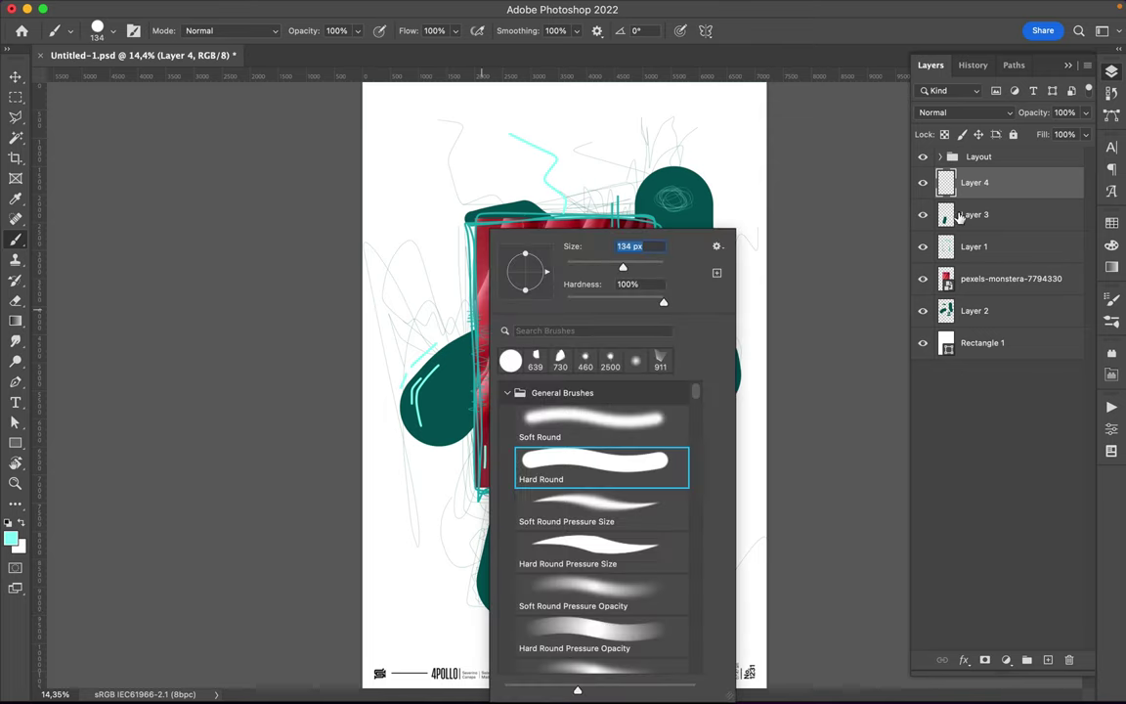
click(975, 189)
click(1010, 279)
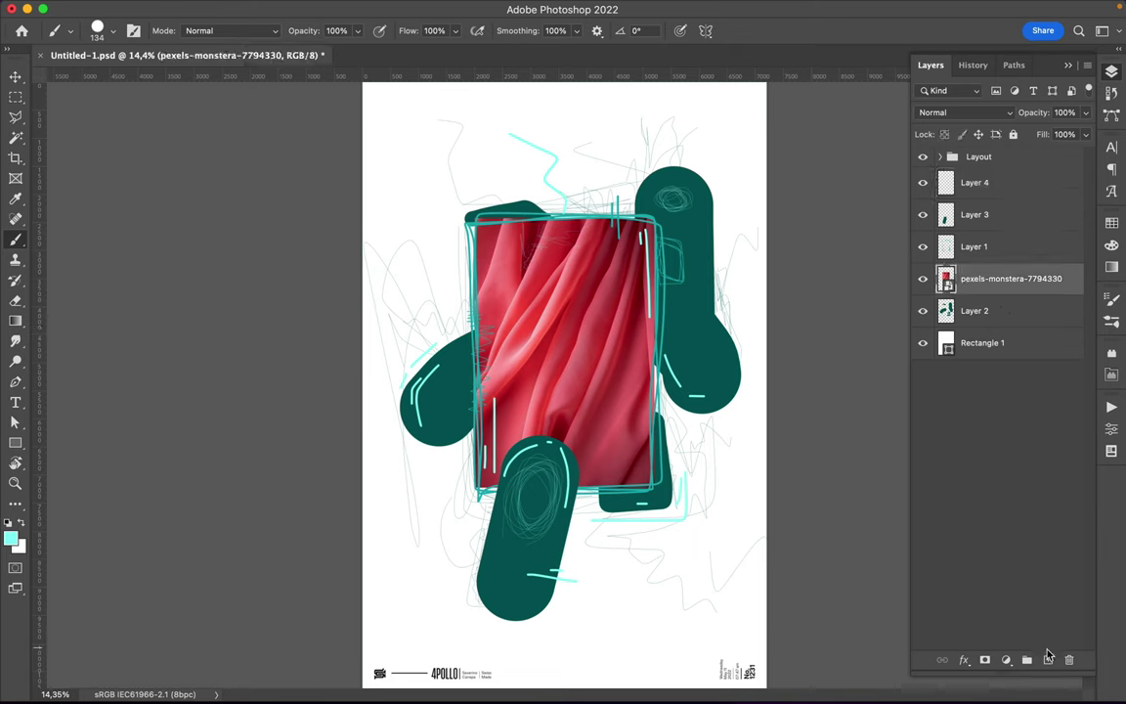
click(1048, 659)
drag(442, 266, 440, 295)
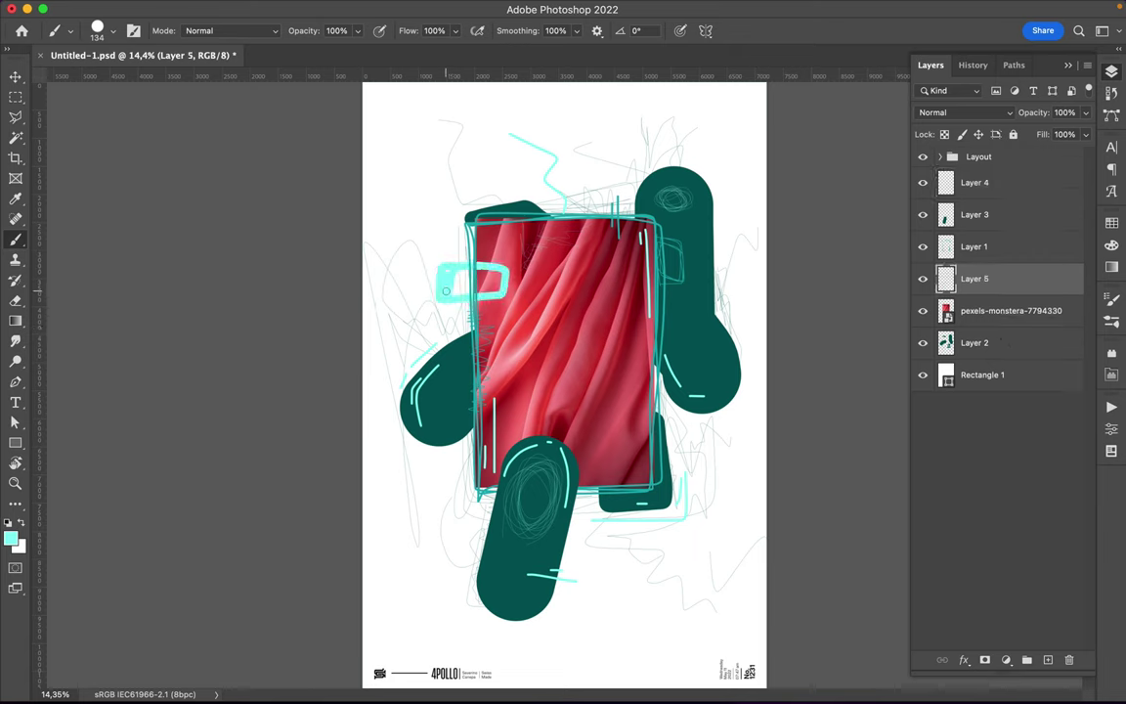
mouse_move(446, 290)
mouse_down()
mouse_move(498, 283)
mouse_move(488, 244)
mouse_up()
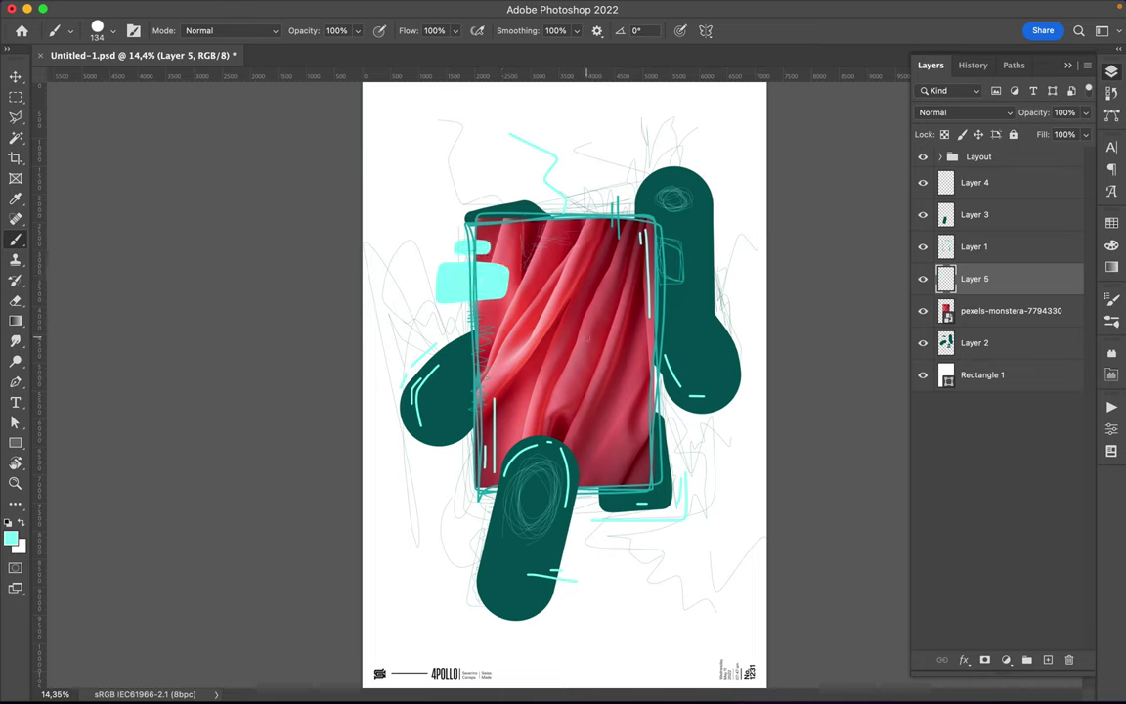
drag(611, 420, 635, 459)
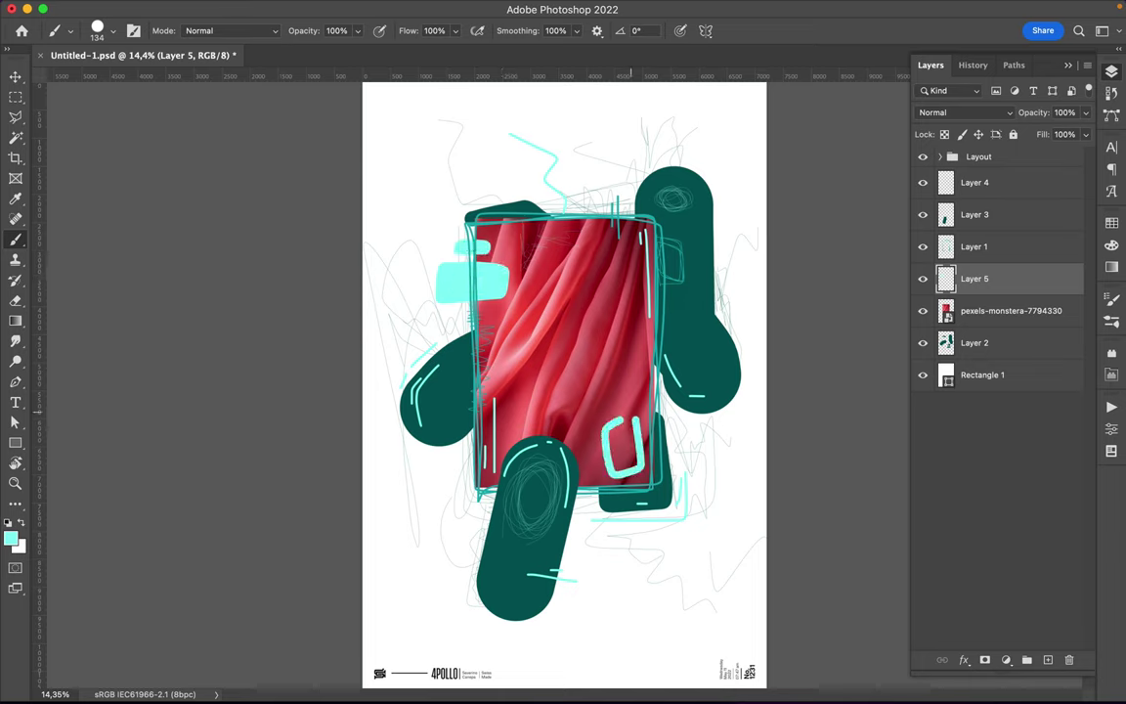
drag(611, 425, 630, 460)
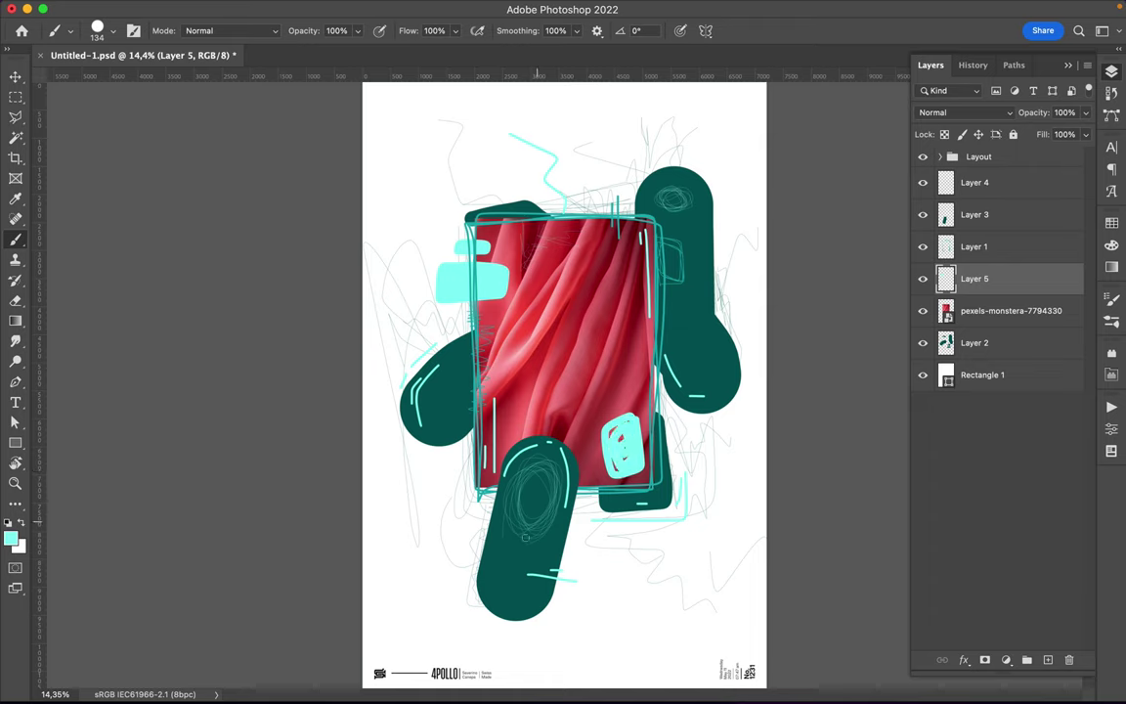
On Layer 4, add cyan dashes, strokes, an L-shape and a curve over the teal shapes and lower photo
click(974, 183)
drag(451, 542, 506, 538)
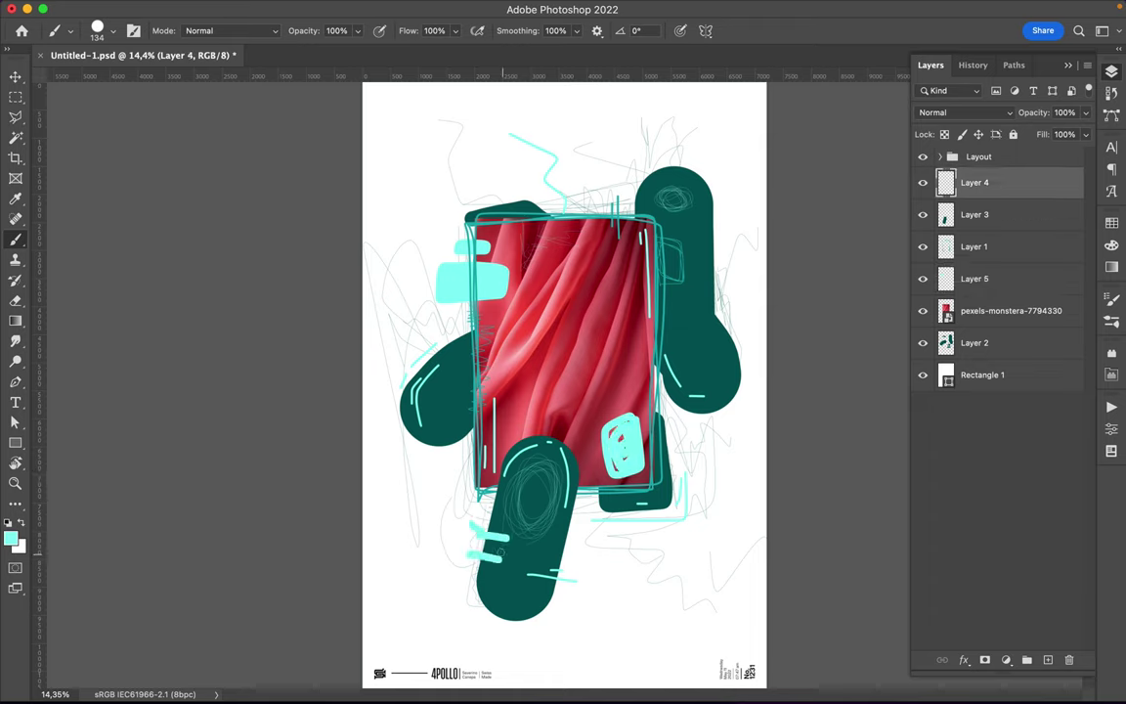
drag(704, 252, 725, 323)
drag(626, 293, 608, 405)
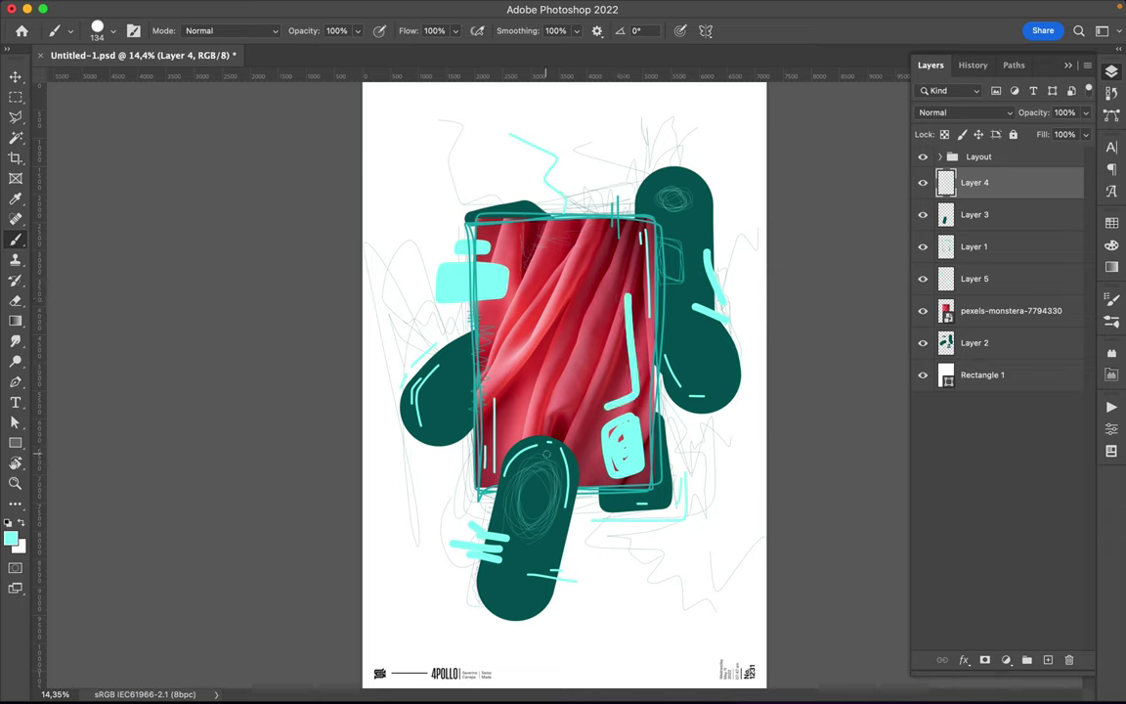
drag(516, 433, 578, 442)
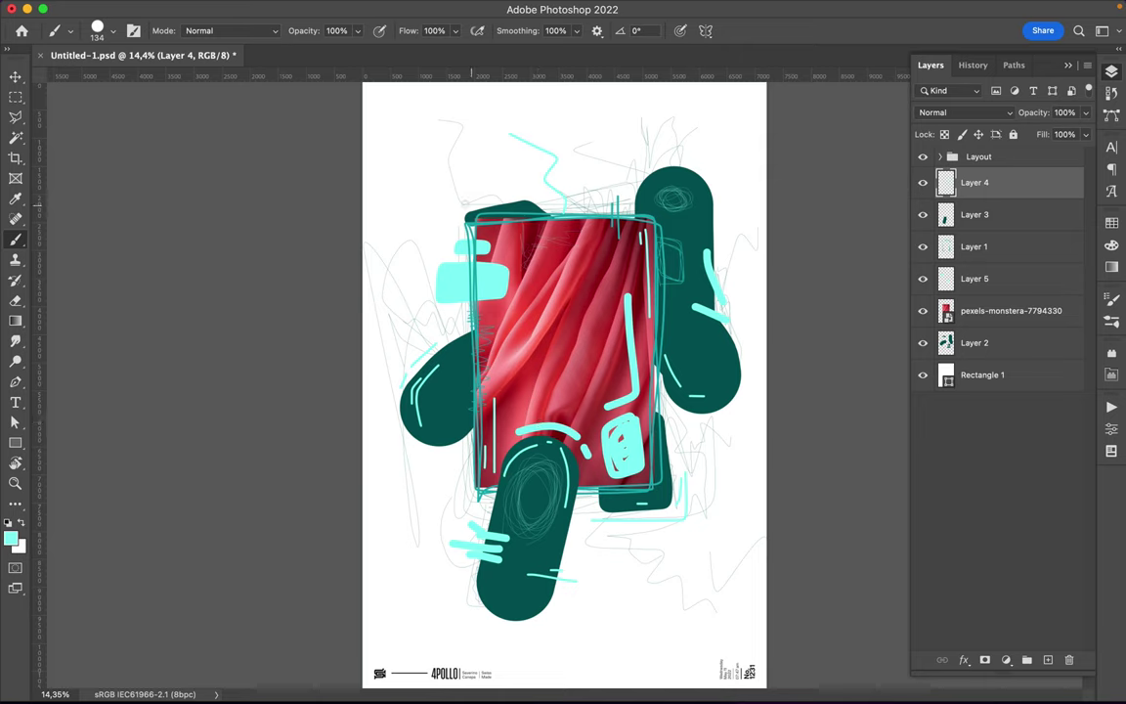
click(1005, 345)
On a new layer under Layer 2, paint a cyan arc around the top-right green blob; a trial large blob is undone
ctrl+click(1047, 659)
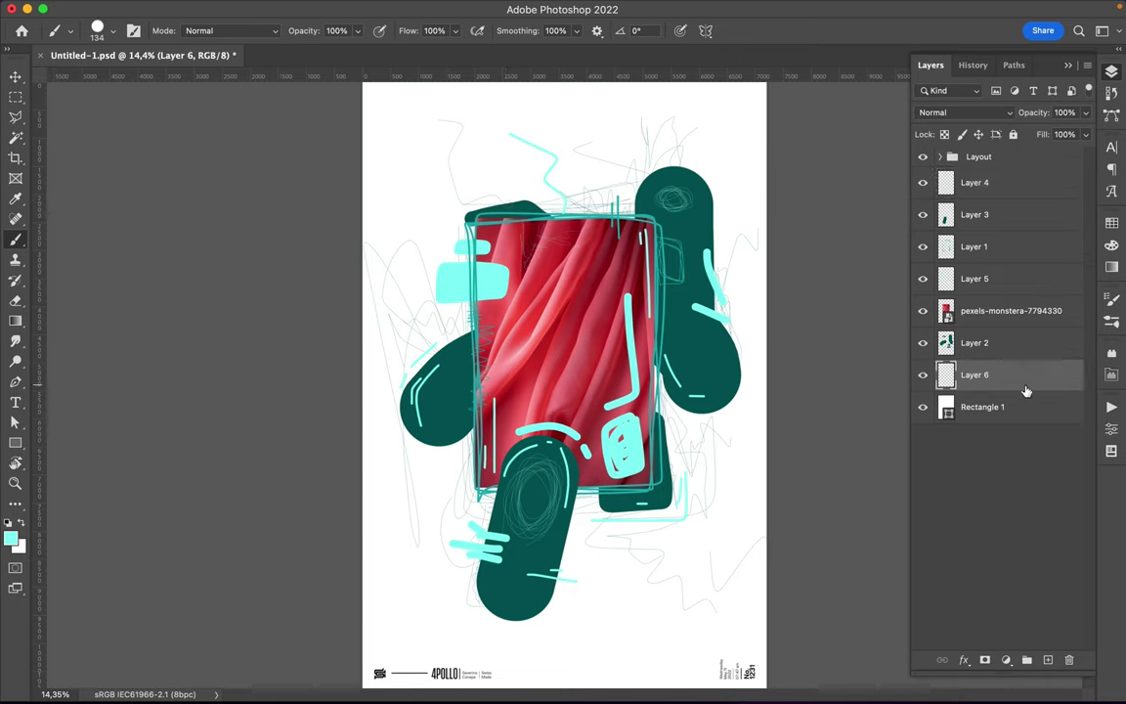
drag(610, 188, 721, 226)
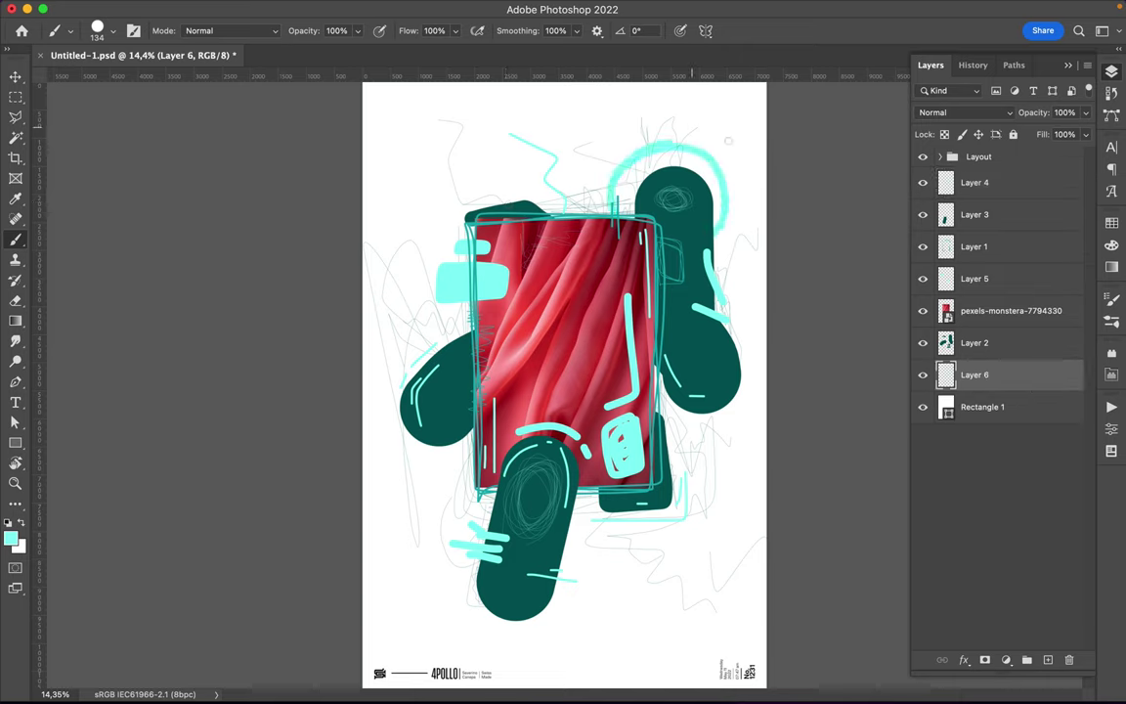
click(977, 184)
right_click(606, 401)
drag(723, 266, 771, 267)
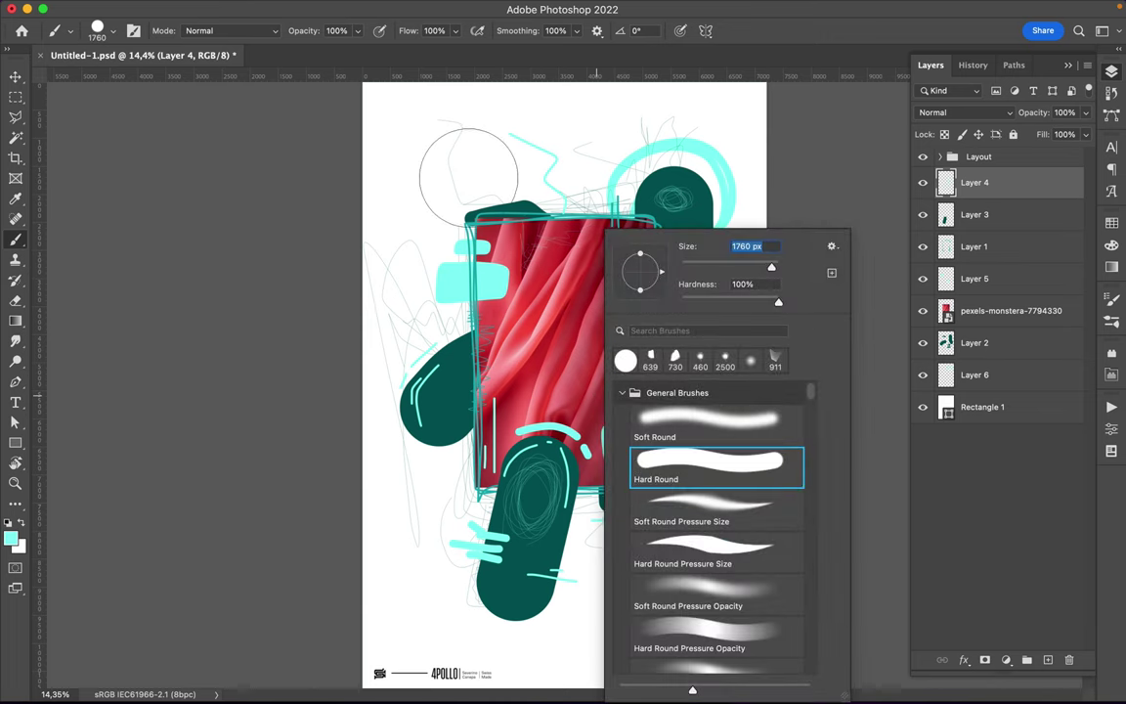
click(421, 160)
drag(421, 161, 460, 166)
key(ctrl+z)
On Layer 6 with a fine teal brush, draw a short line by the cyan rectangle and a zigzag peak above the photo
click(972, 375)
drag(596, 489, 684, 547)
key(ctrl+z)
right_click(586, 371)
drag(768, 260, 684, 260)
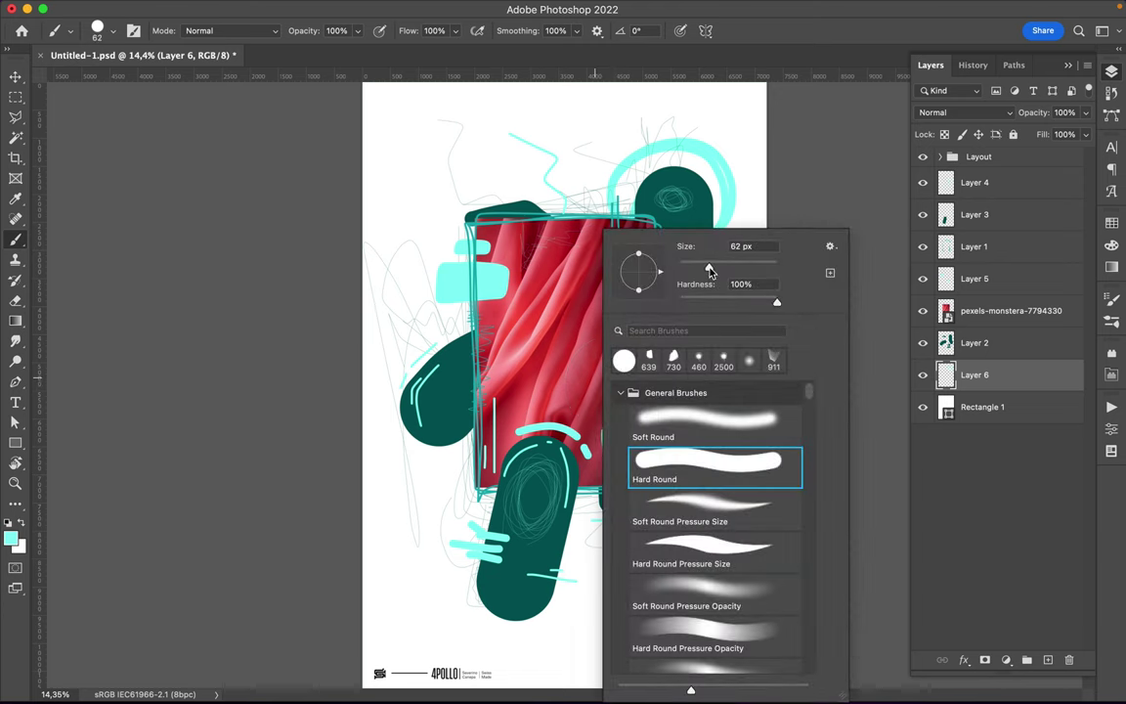
click(1111, 223)
click(926, 262)
drag(452, 235, 452, 262)
drag(574, 209, 593, 209)
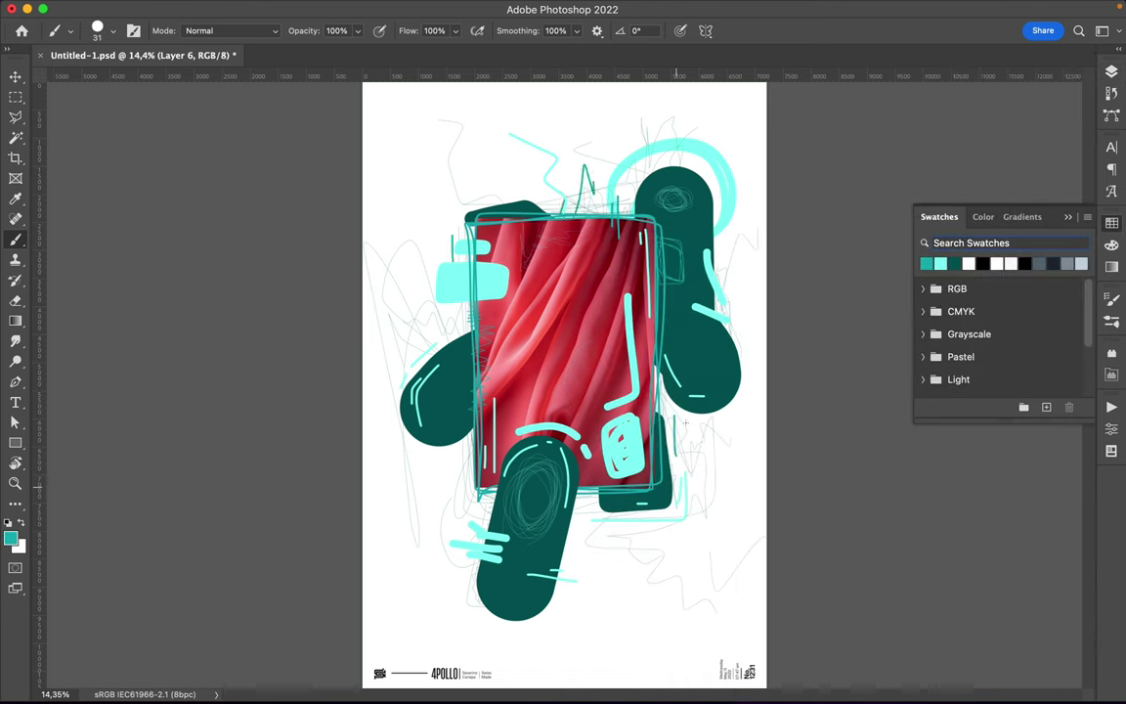
Add a teal line at right, a zigzag left of the bottom blob, and loops near the photo's top and pill's bottom
drag(676, 455, 677, 416)
drag(439, 449, 474, 536)
key(F7)
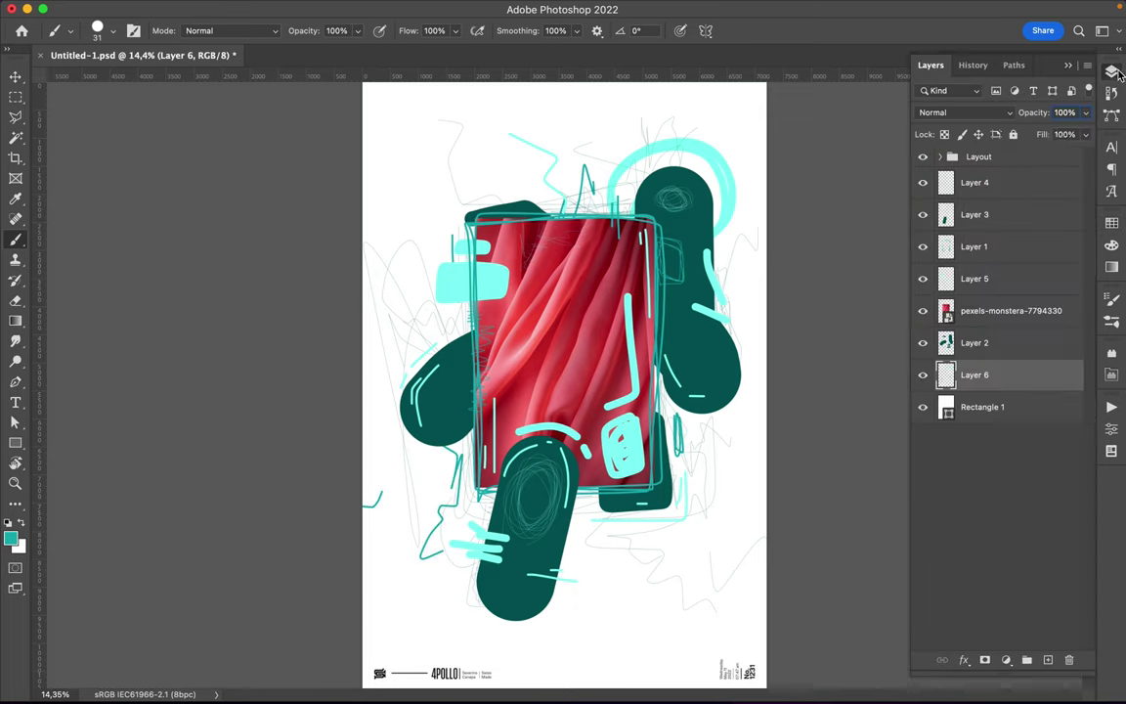
drag(575, 233, 495, 231)
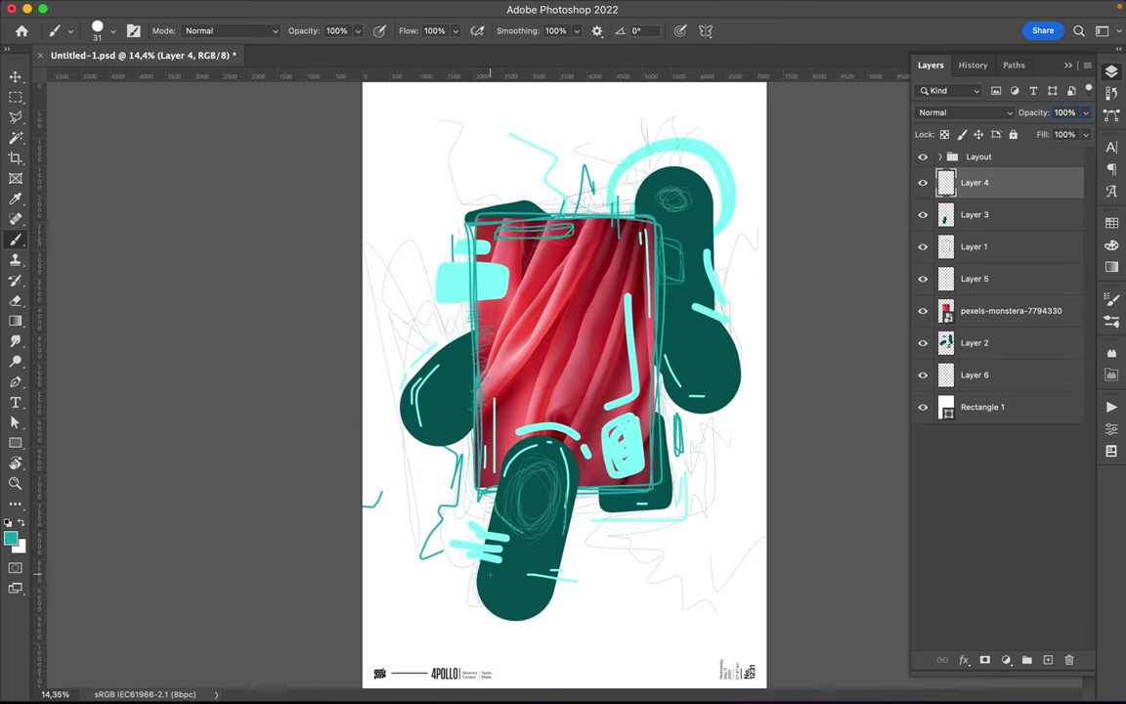
drag(494, 582, 487, 591)
Draw thin teal rectangle outlines over the photo and right blob, a line in the top-right pill, then save the poster
drag(499, 305, 496, 399)
scroll(481, 342, up, 1)
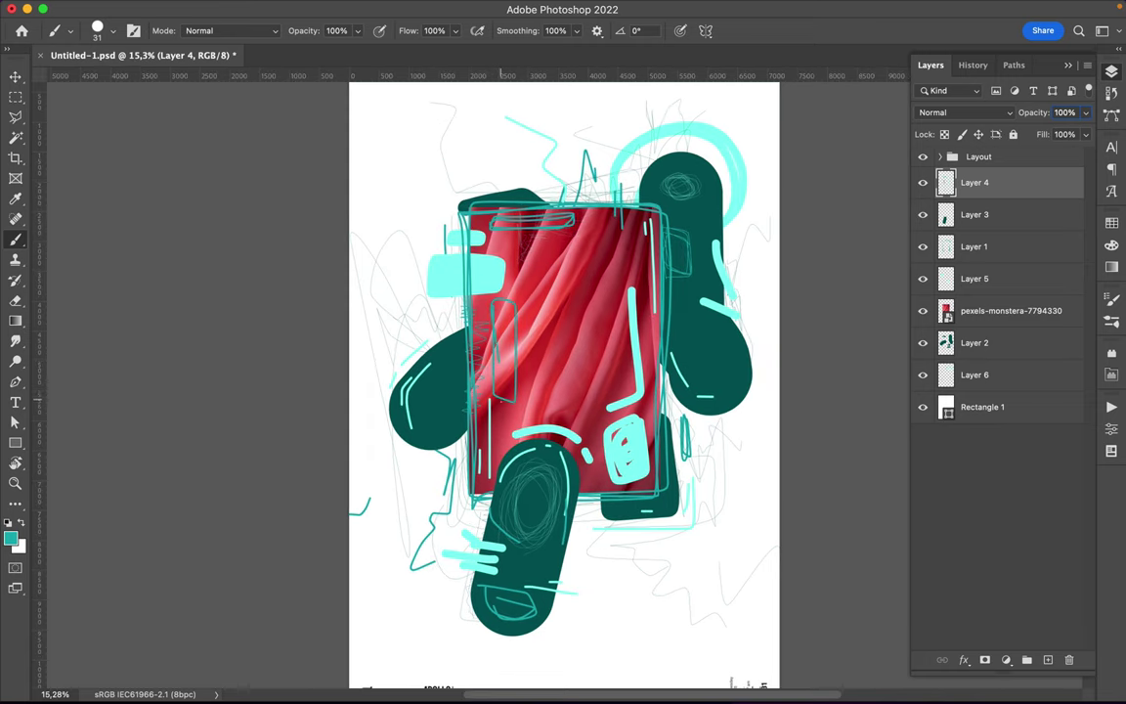
drag(500, 401, 494, 294)
drag(645, 195, 645, 164)
mouse_move(695, 352)
mouse_down()
mouse_move(698, 372)
mouse_move(690, 354)
mouse_up()
key(shift+Tab)
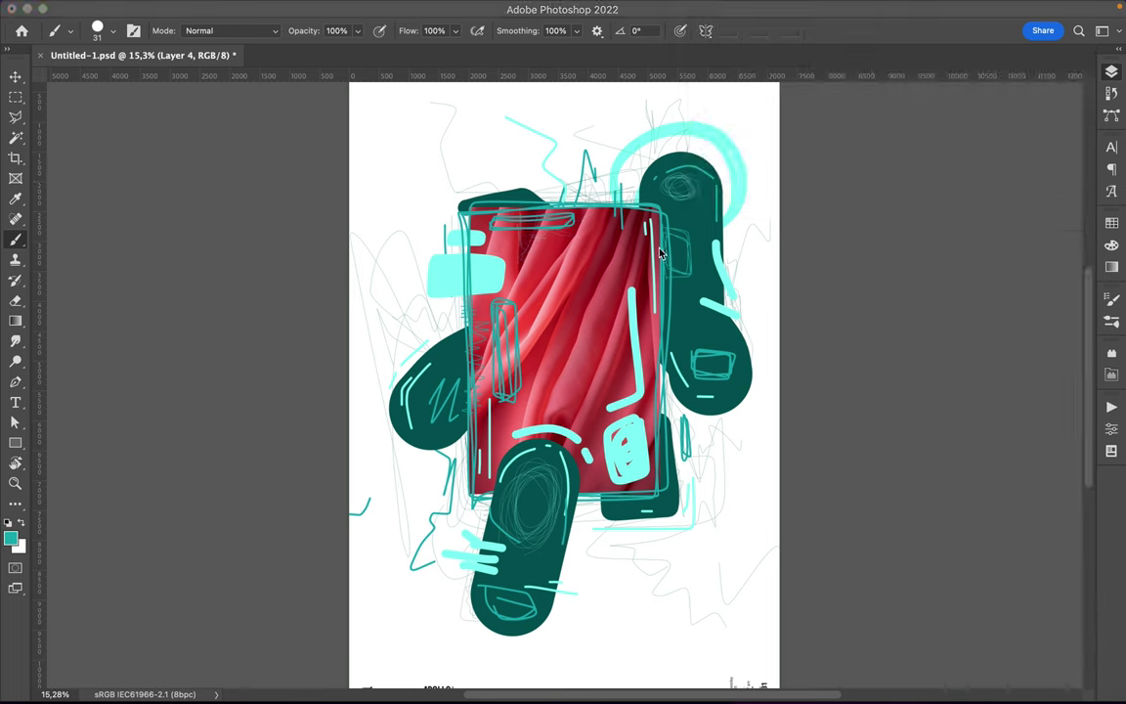
key(shift+Tab)
key(super+s)
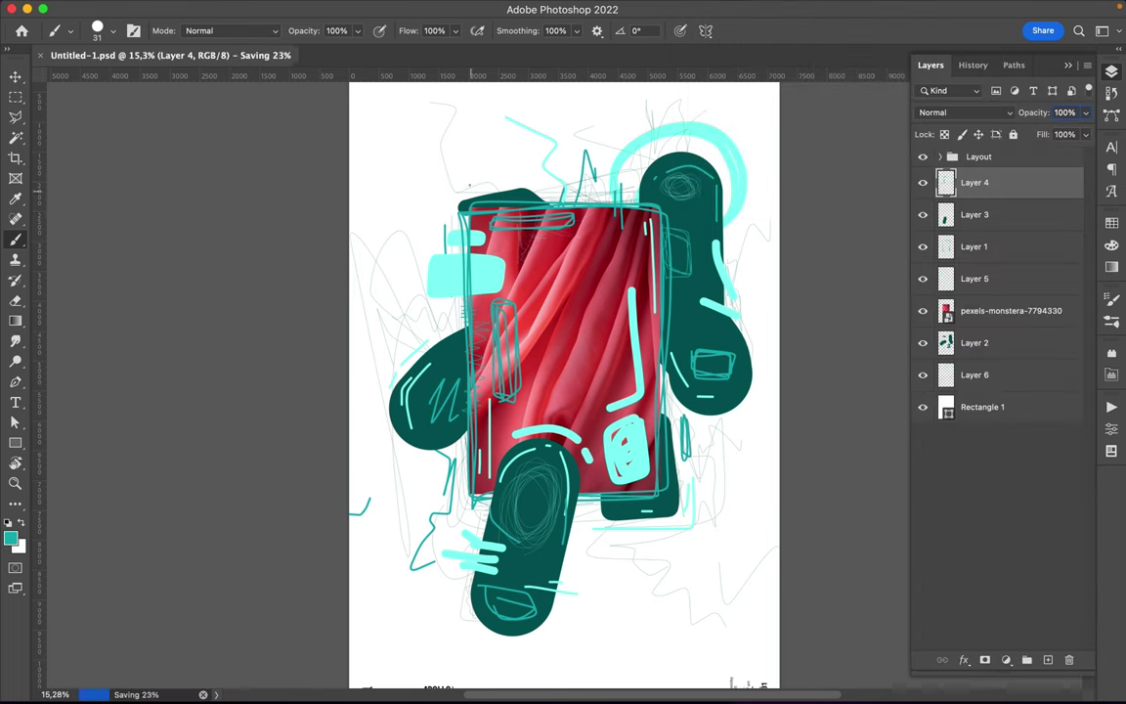
Sketch a big zigzag-toothed teal circle at upper left, a rectangle around the lower-right shape, and star marks
drag(431, 127, 386, 208)
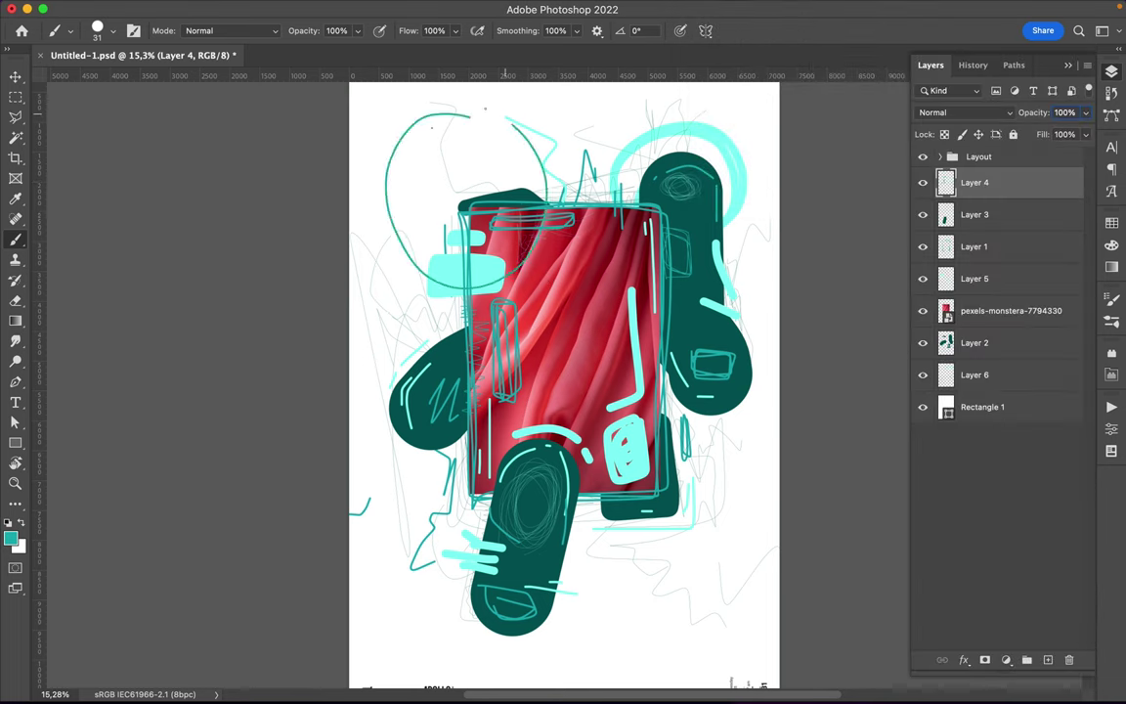
drag(478, 223, 535, 148)
mouse_move(598, 451)
mouse_down()
mouse_move(599, 539)
mouse_move(700, 456)
mouse_move(600, 459)
mouse_move(696, 540)
mouse_up()
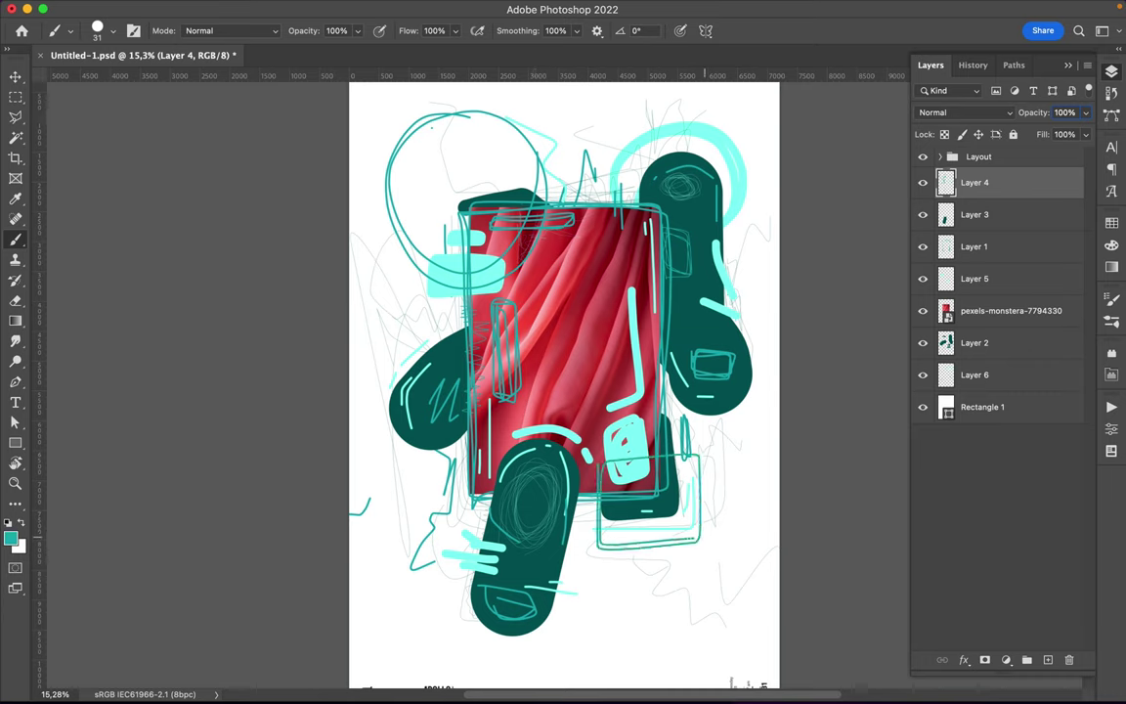
drag(697, 456, 610, 467)
mouse_move(405, 237)
mouse_down()
mouse_move(478, 273)
mouse_move(503, 276)
mouse_move(521, 262)
mouse_up()
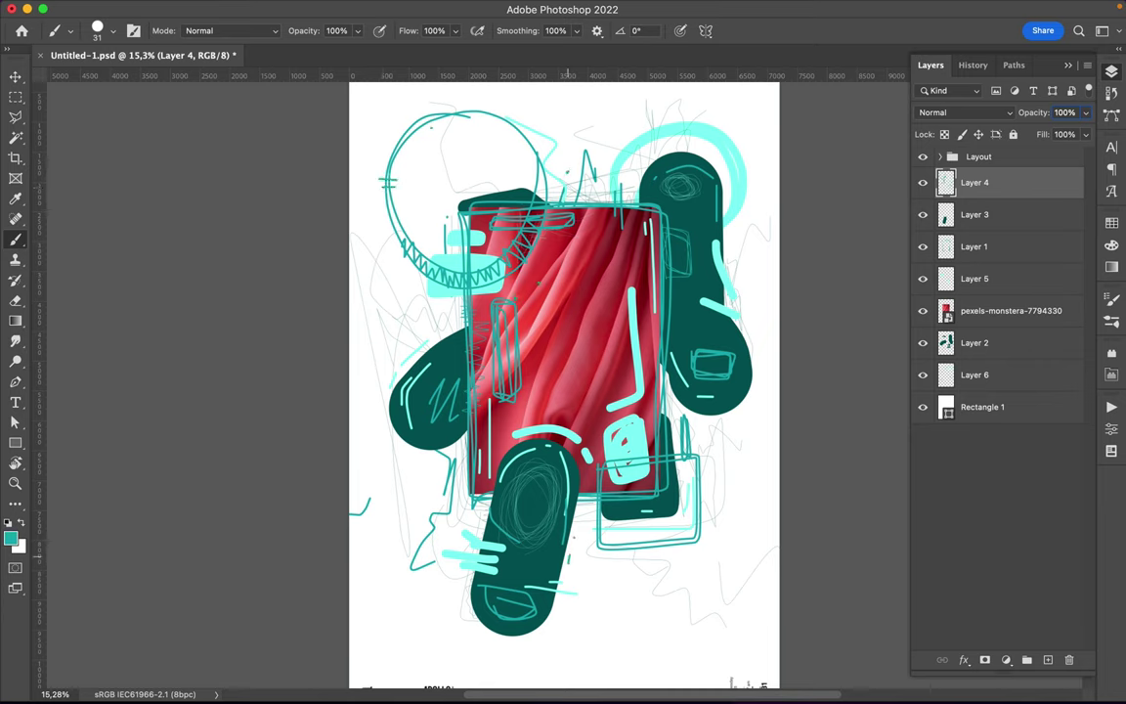
drag(460, 193, 479, 185)
drag(682, 332, 691, 337)
scroll(560, 382, down, 3)
Lasso a piece of red fabric from the pexels-monstera-7794330 photo onto its own layer
scroll(559, 382, up, 5)
ctrl+click(543, 238)
key(l)
right_click(14, 117)
click(79, 115)
mouse_move(603, 239)
mouse_down()
mouse_move(592, 274)
mouse_move(332, 274)
mouse_up()
key(ctrl+j)
key(v)
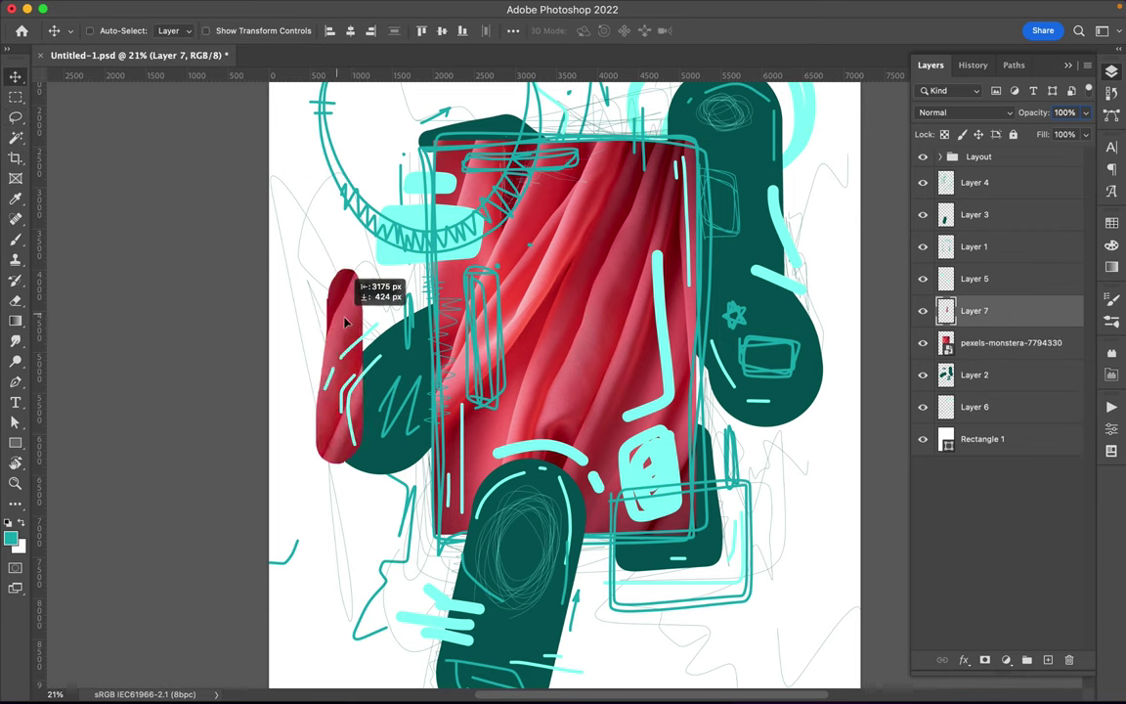
Copy a second fabric piece from the photo layer onto a new layer for the bottom right
scroll(332, 274, down, 2)
key(l)
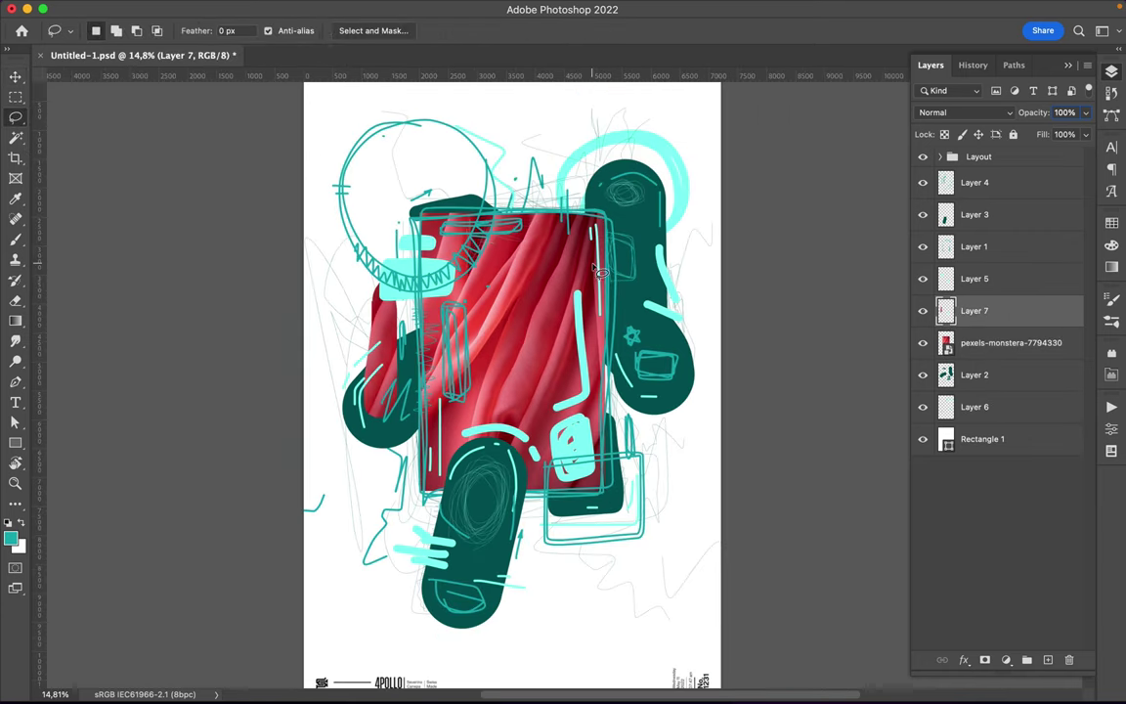
ctrl+click(496, 284)
mouse_move(493, 317)
mouse_down()
mouse_move(518, 327)
mouse_move(587, 534)
mouse_up()
key(ctrl+j)
key(v)
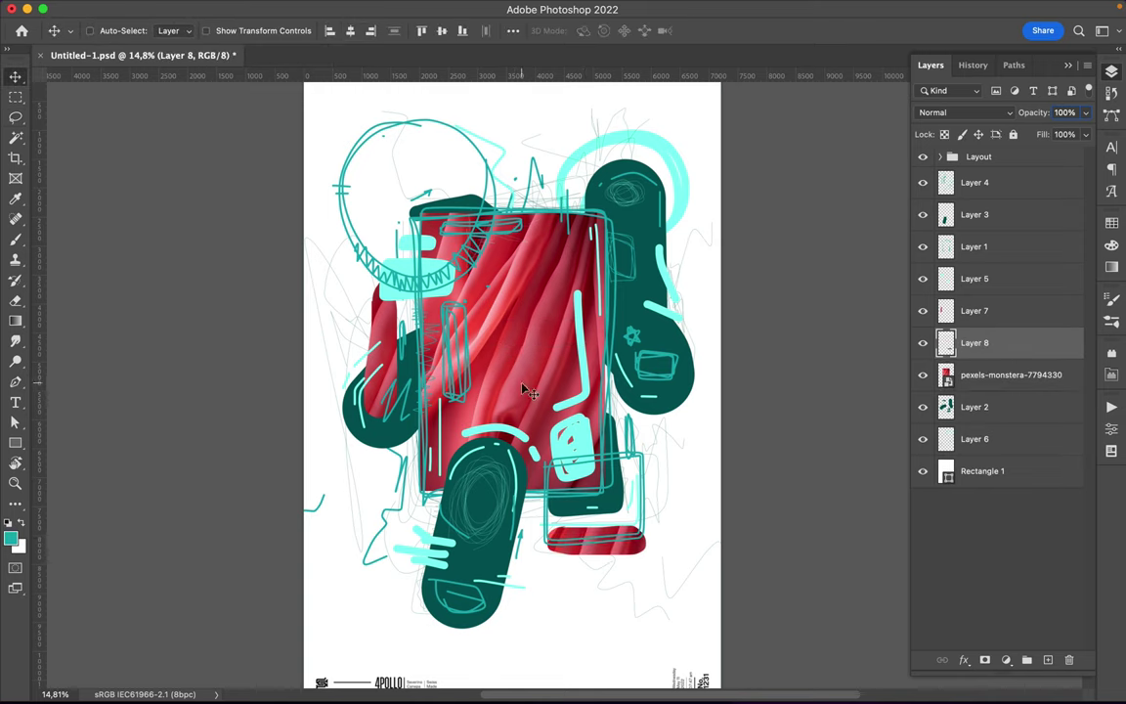
Copy a thin vertical strip of red fabric and move it onto the top-right blob
key(l)
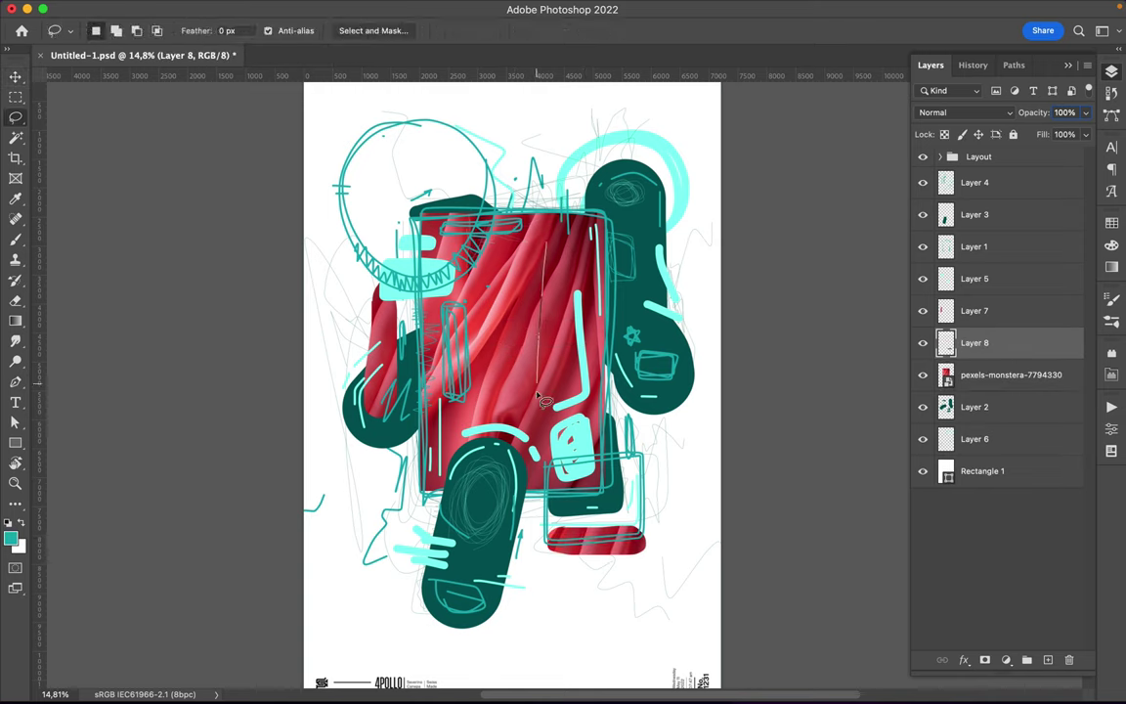
mouse_move(544, 244)
mouse_down()
mouse_move(553, 364)
mouse_move(504, 225)
mouse_up()
key(ctrl+j)
key(Return)
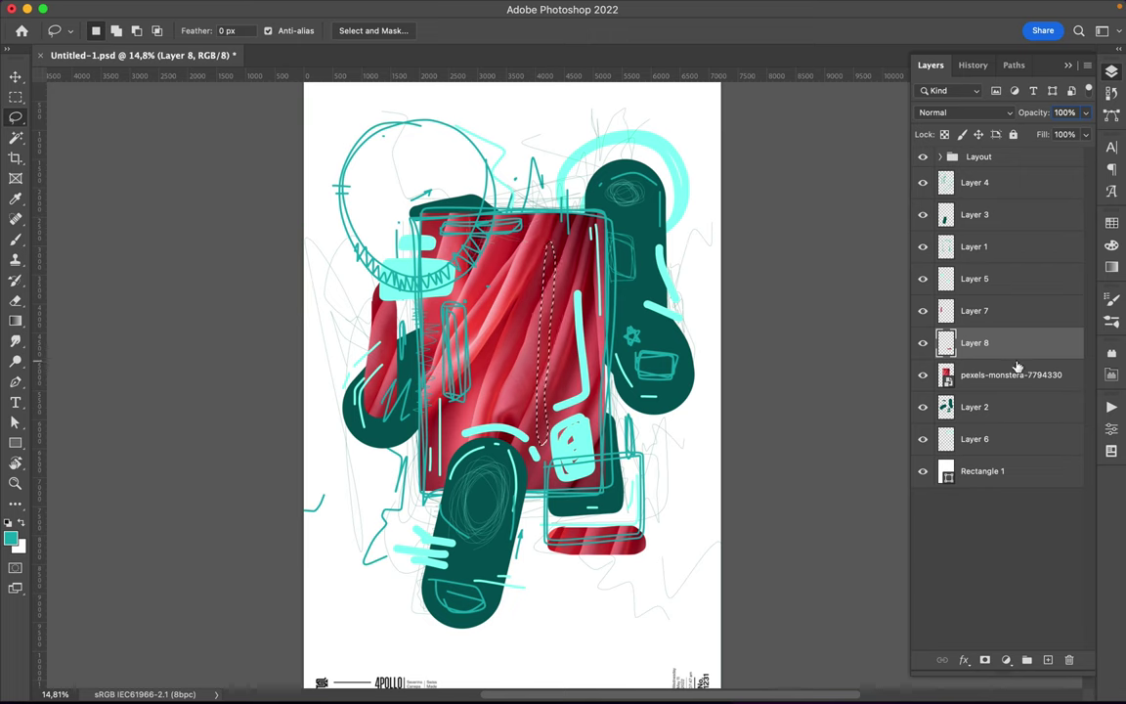
click(977, 375)
key(ctrl+j)
key(v)
drag(552, 311, 628, 207)
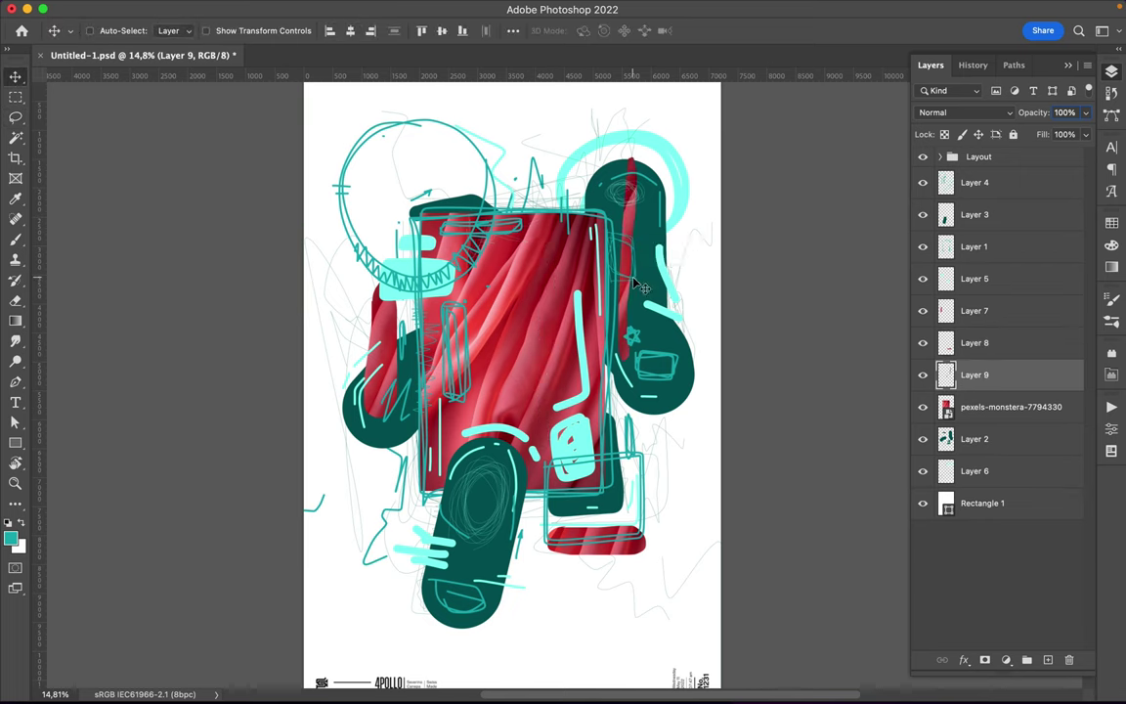
Cut a round fabric ring from the photo layer onto a new layer
key(l)
drag(503, 305, 488, 317)
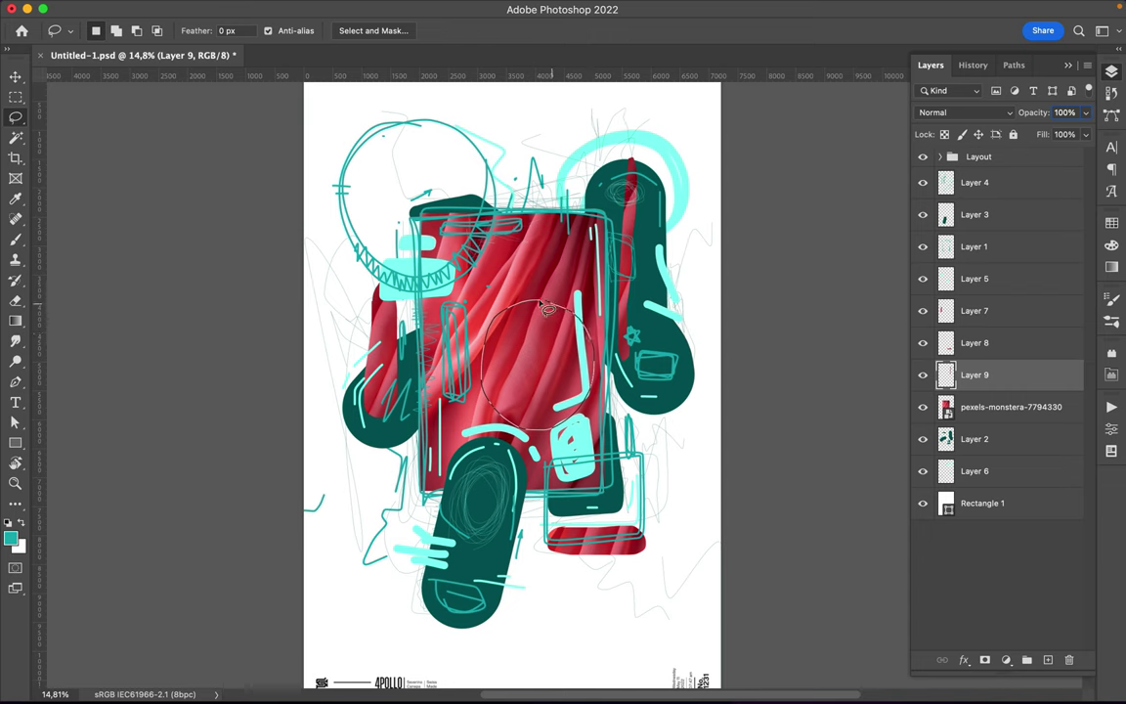
mouse_move(530, 232)
mouse_down()
mouse_move(522, 227)
mouse_move(645, 532)
mouse_up()
key(ctrl+j)
key(Return)
ctrl+click(650, 384)
key(ctrl+j)
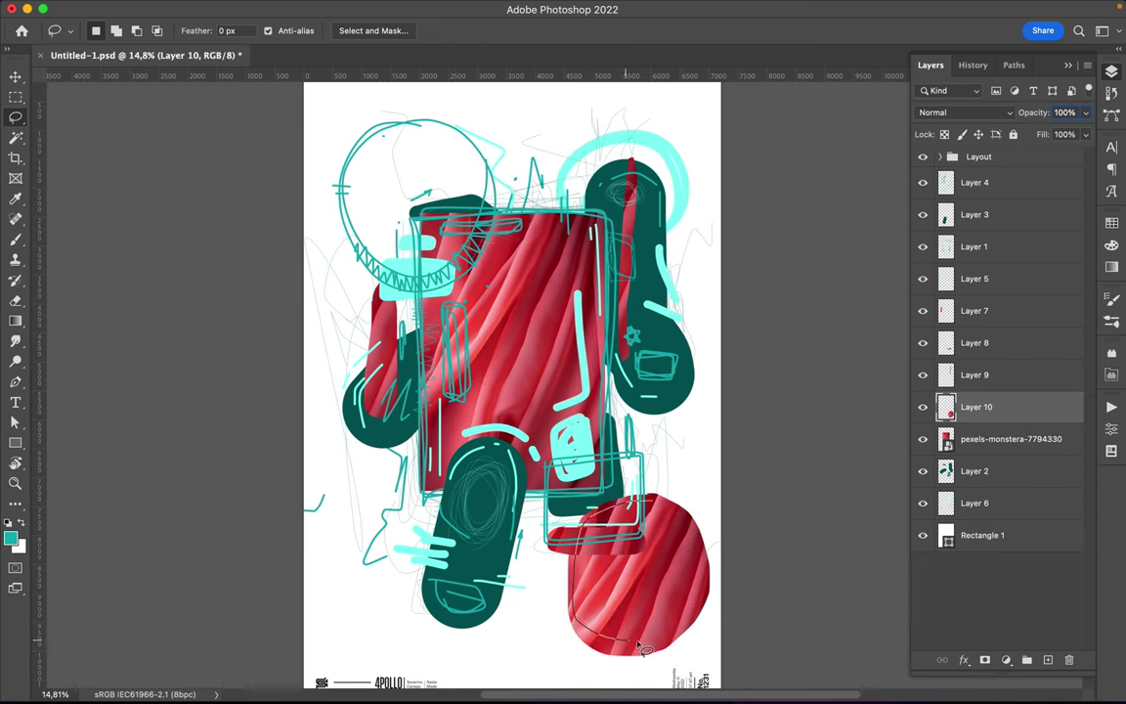
Position the red ring around the lower-right square, behind the green shapes
key(v)
drag(709, 514, 672, 462)
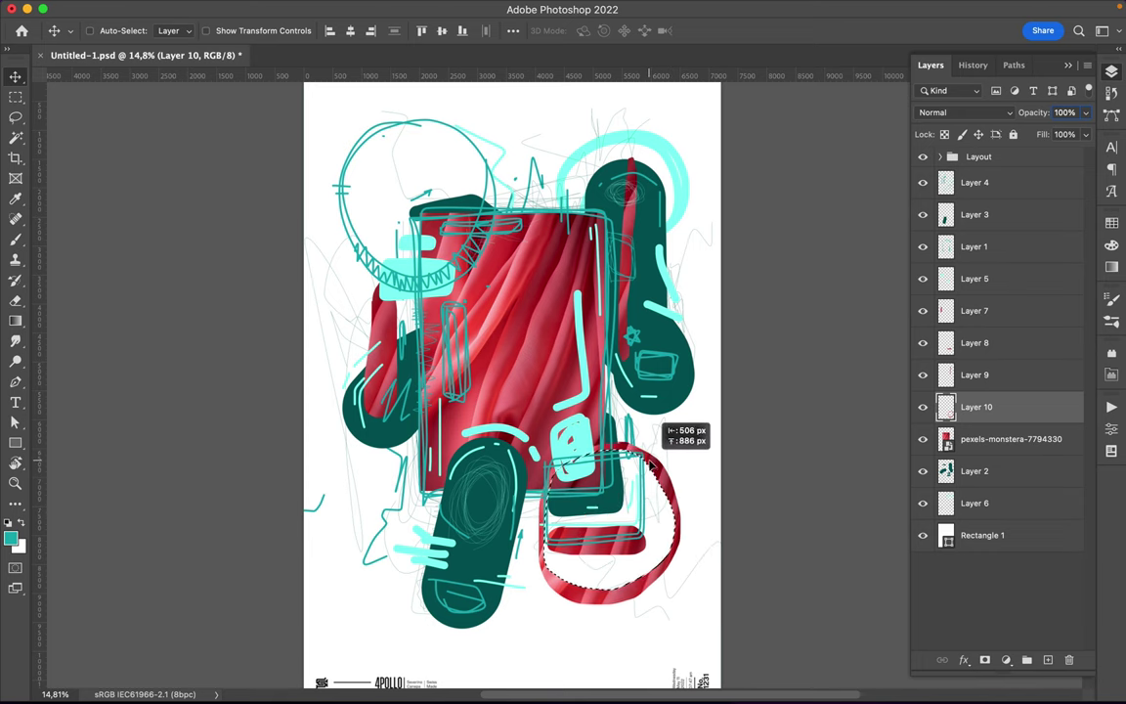
drag(976, 406, 975, 485)
key(l)
click(753, 527)
key(v)
mouse_move(656, 579)
mouse_down()
mouse_move(670, 560)
mouse_move(645, 571)
mouse_up()
Shift the red ring slightly down-left and save the poster
ctrl+click(626, 533)
key(ctrl+s)
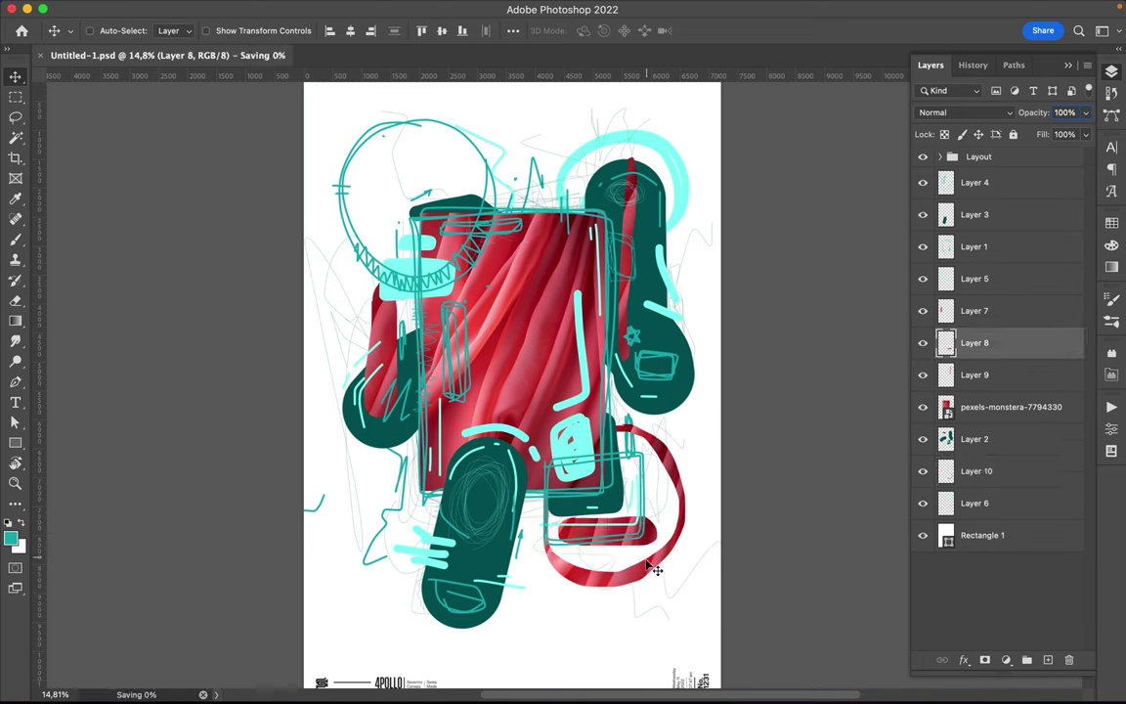
ctrl+click(645, 572)
drag(640, 576, 625, 582)
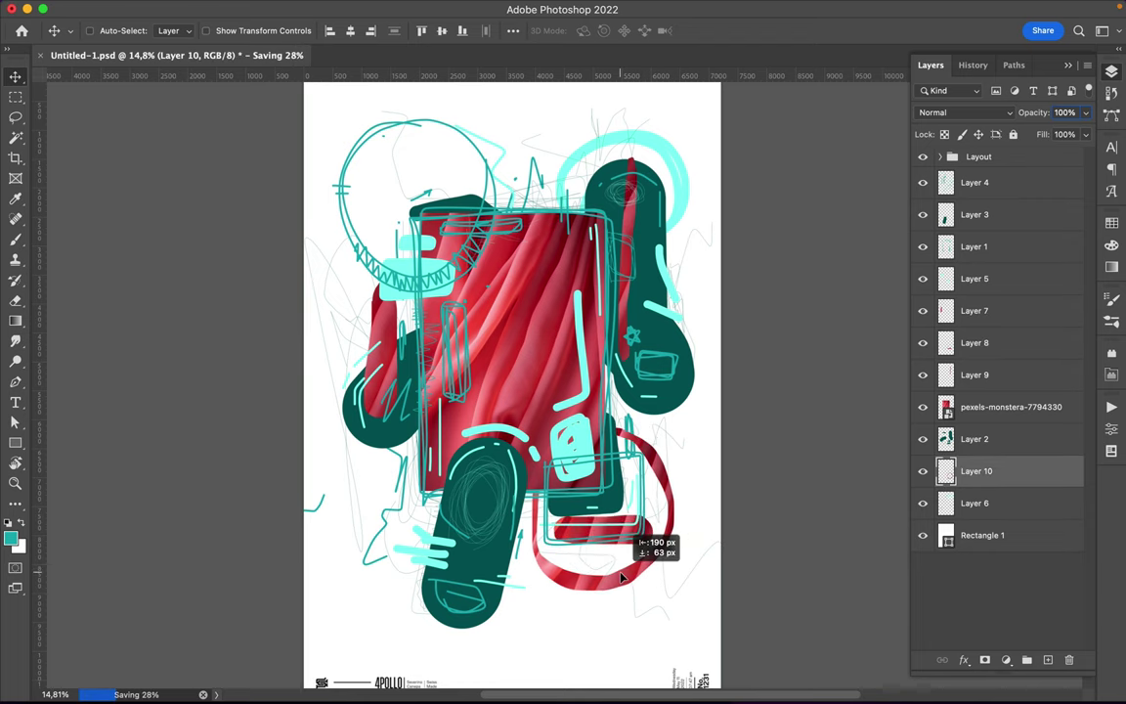
key(ctrl+s)
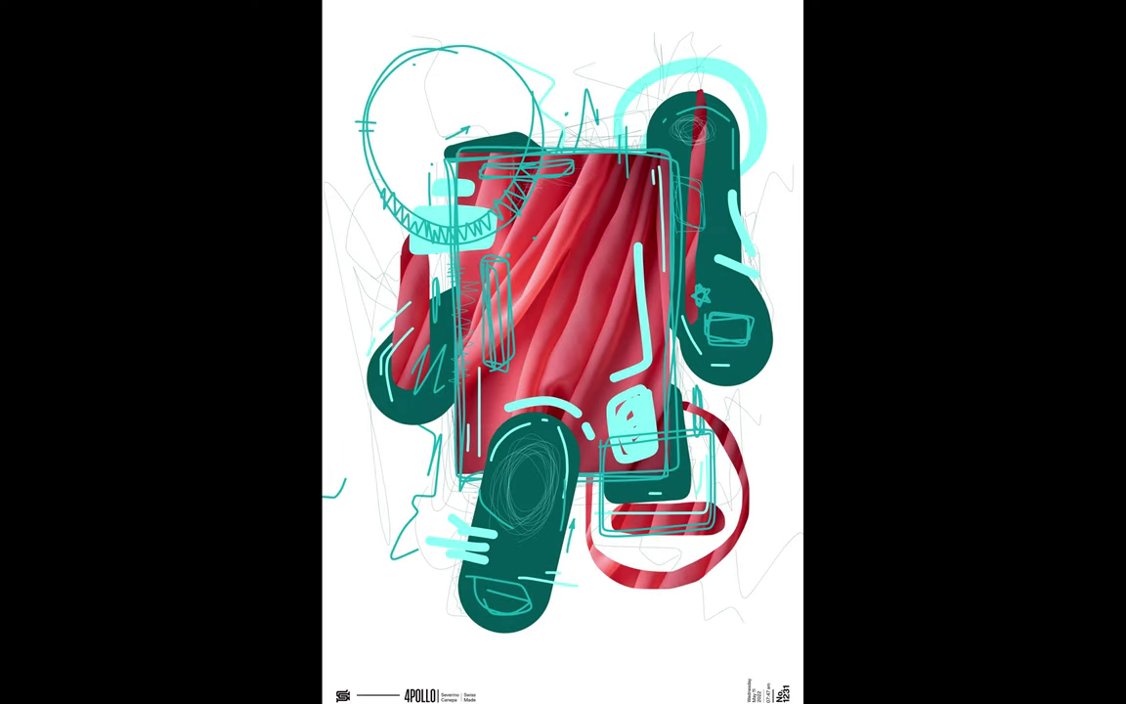